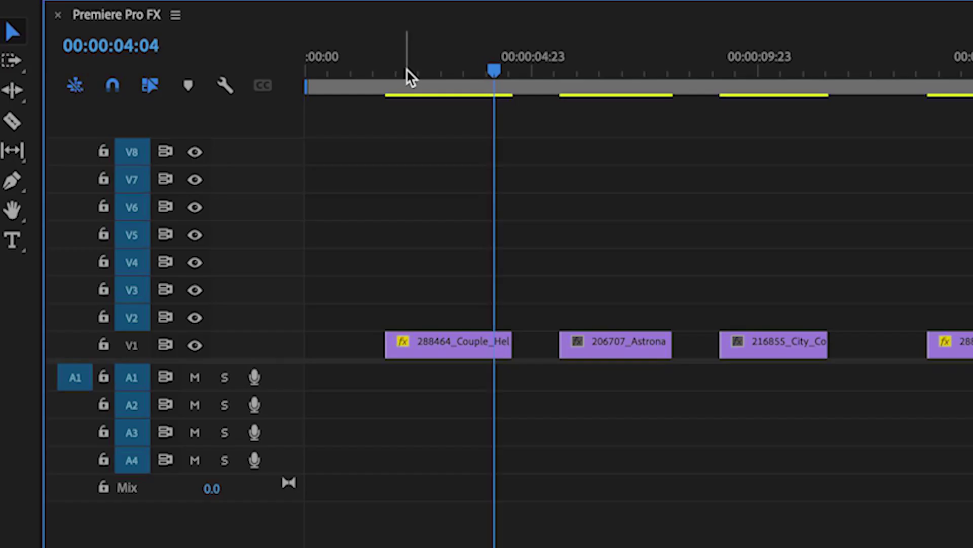
Move the playhead back onto the first demo clip
click(364, 336)
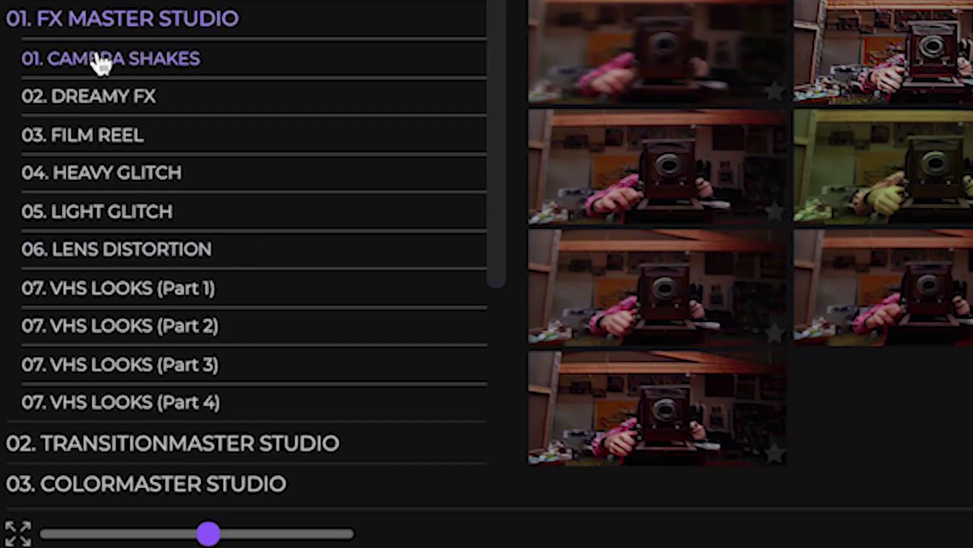
Apply a Dreamy FX preset over the first clip and extend the V2 layer's end slightly
click(122, 104)
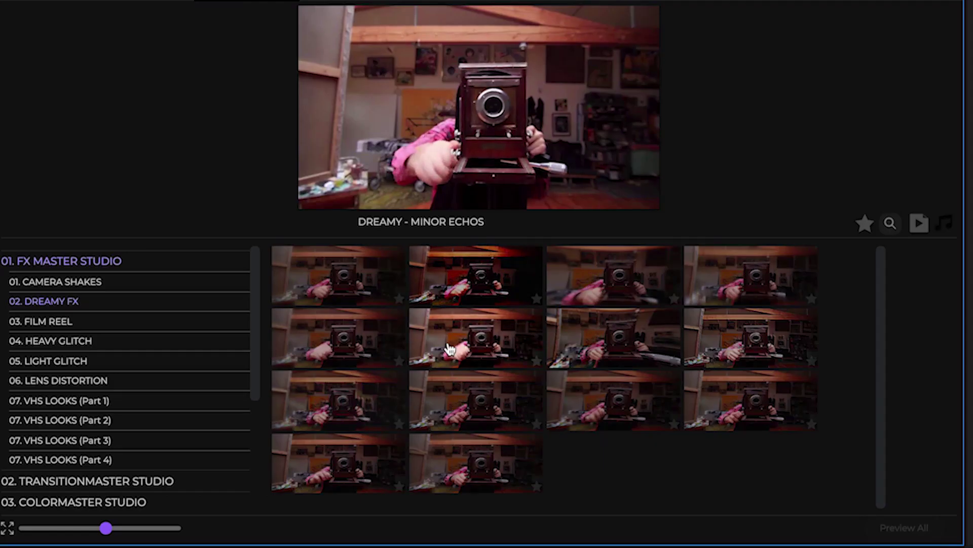
click(450, 349)
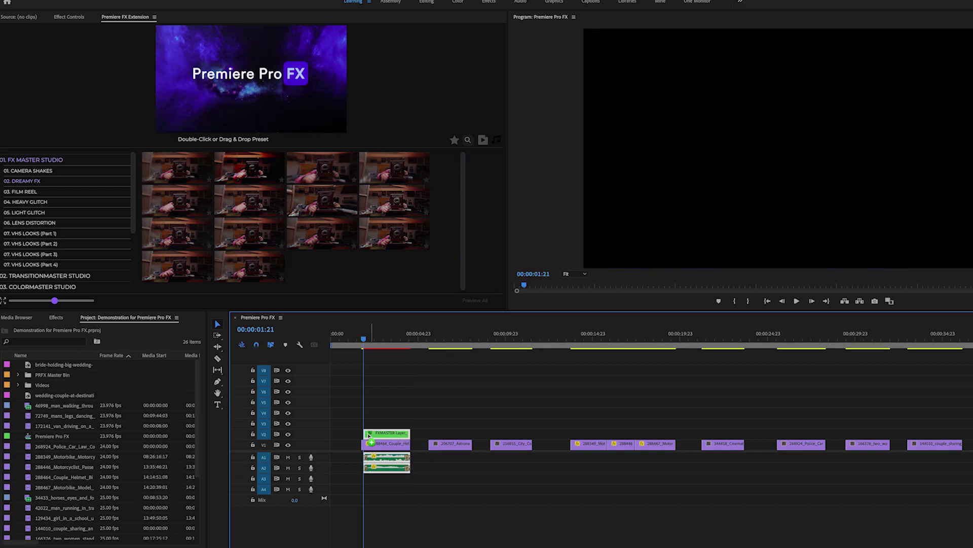
drag(401, 433, 409, 433)
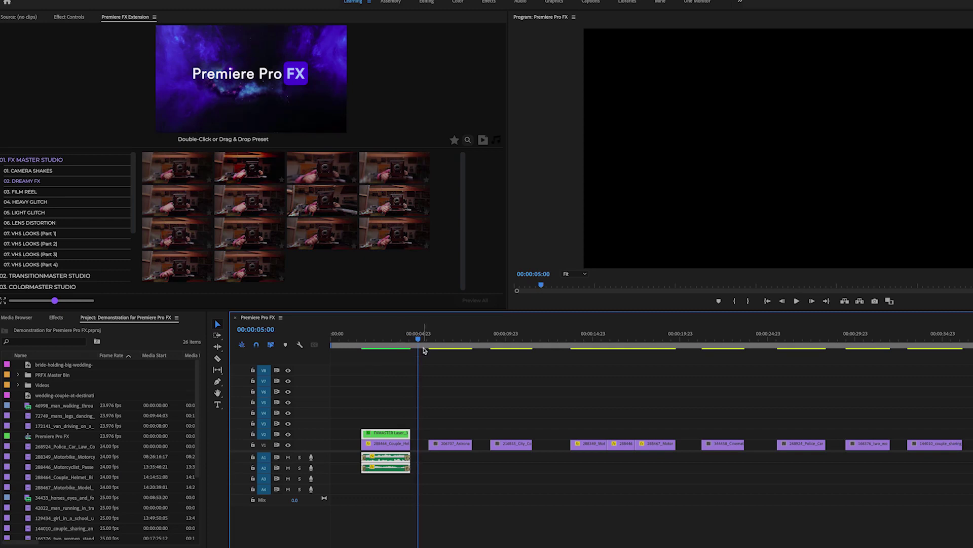
drag(423, 349, 430, 341)
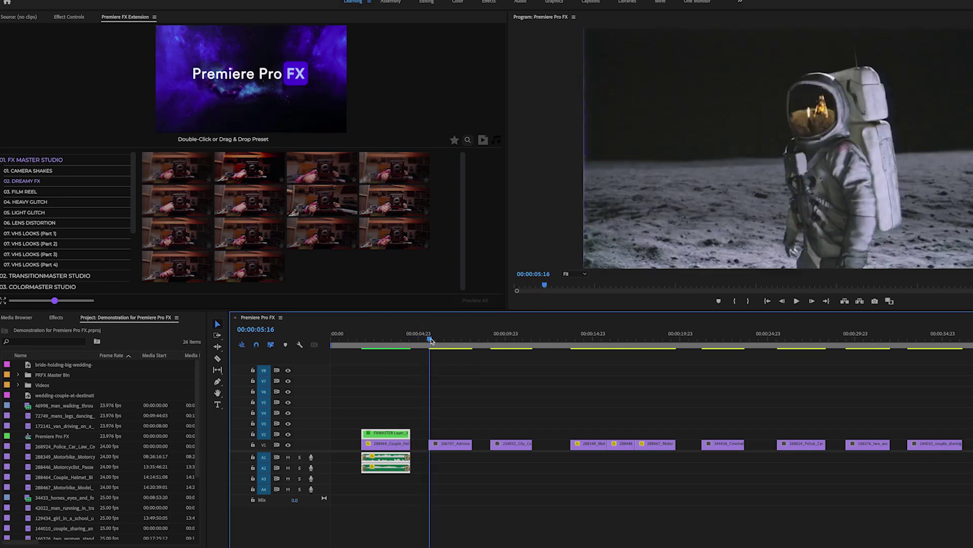
click(30, 213)
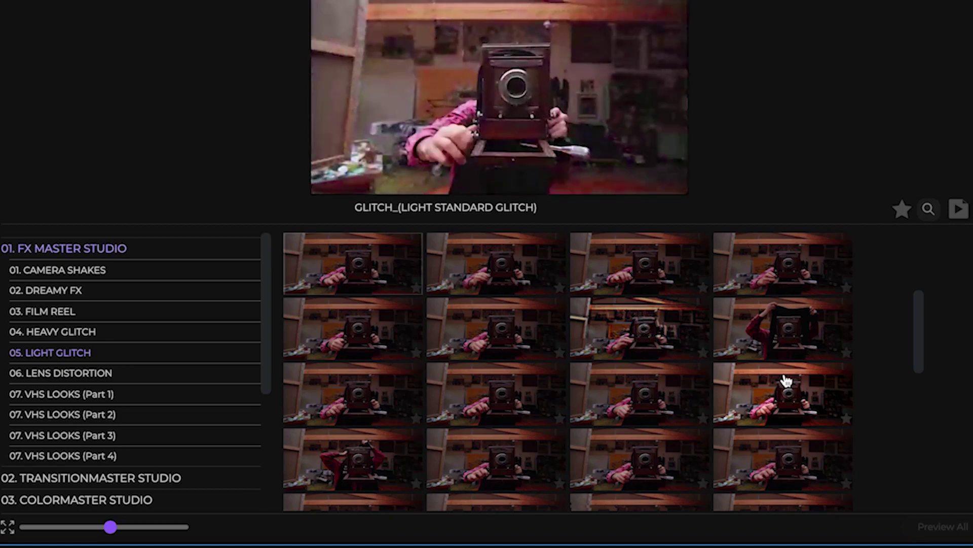
Apply the light standard glitch preset over the astronaut clip and preview it
double_click(787, 382)
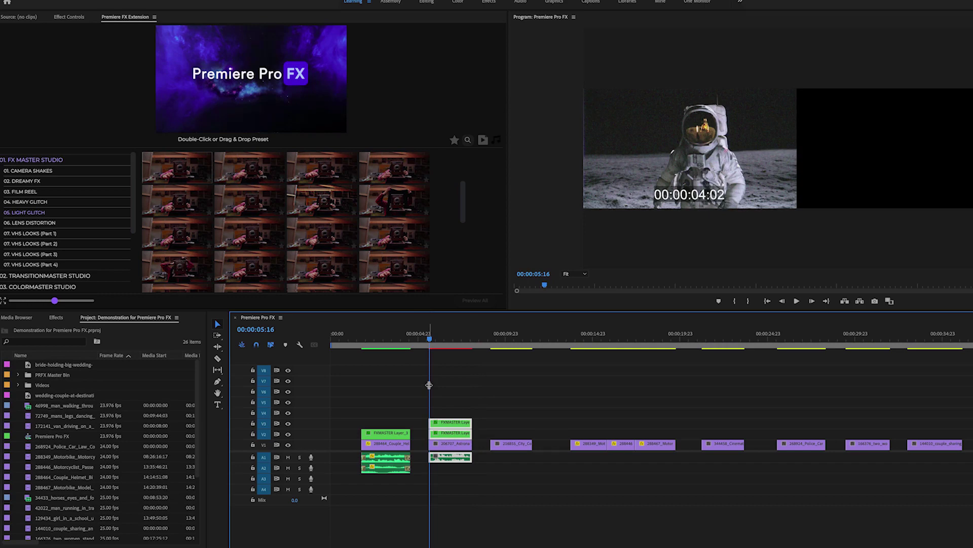
key(space)
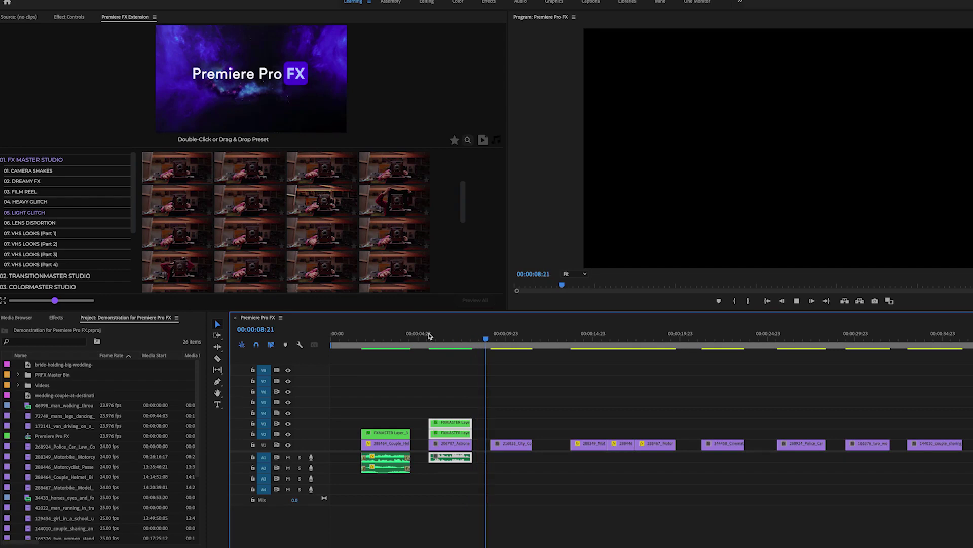
key(space)
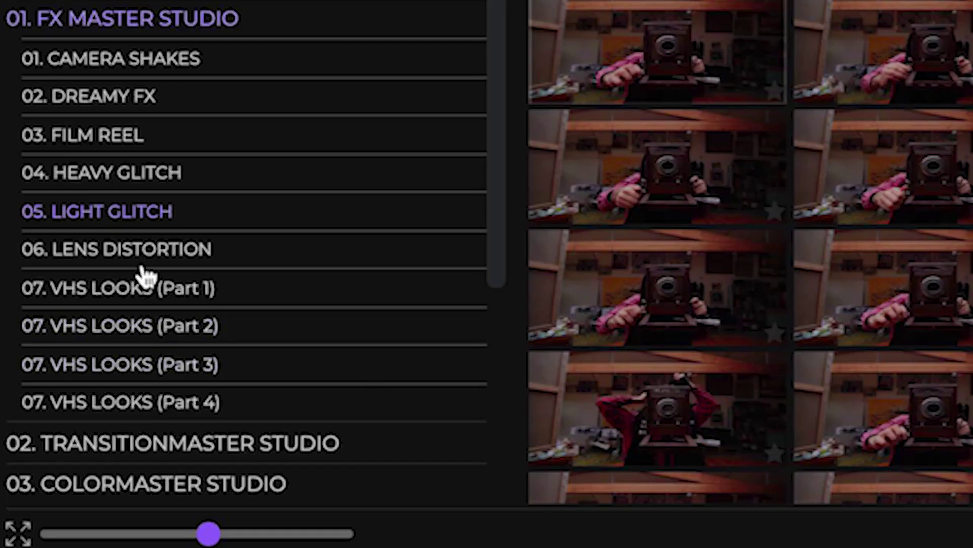
click(142, 288)
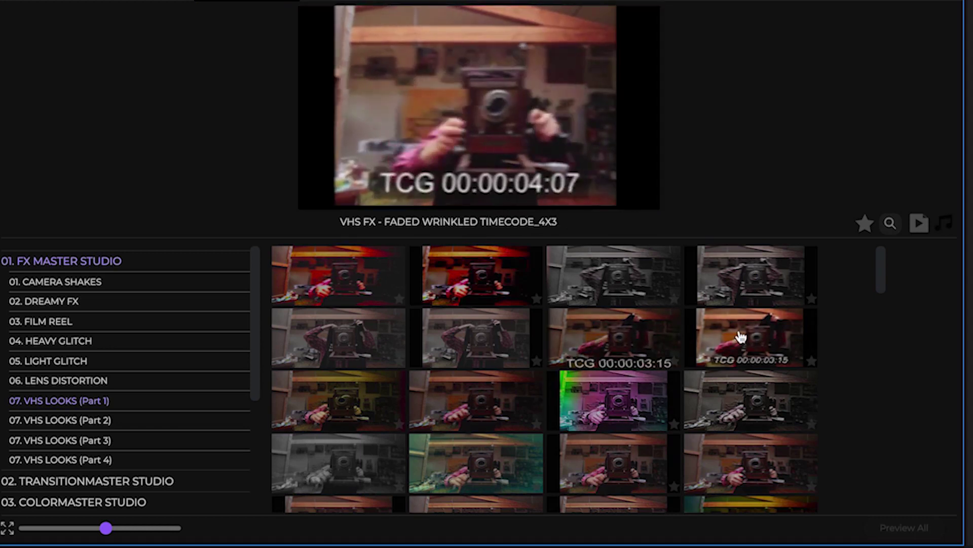
Apply a VHS Looks (Part 1) preset over the headphones clip and play it back
scroll(740, 337, down, 5)
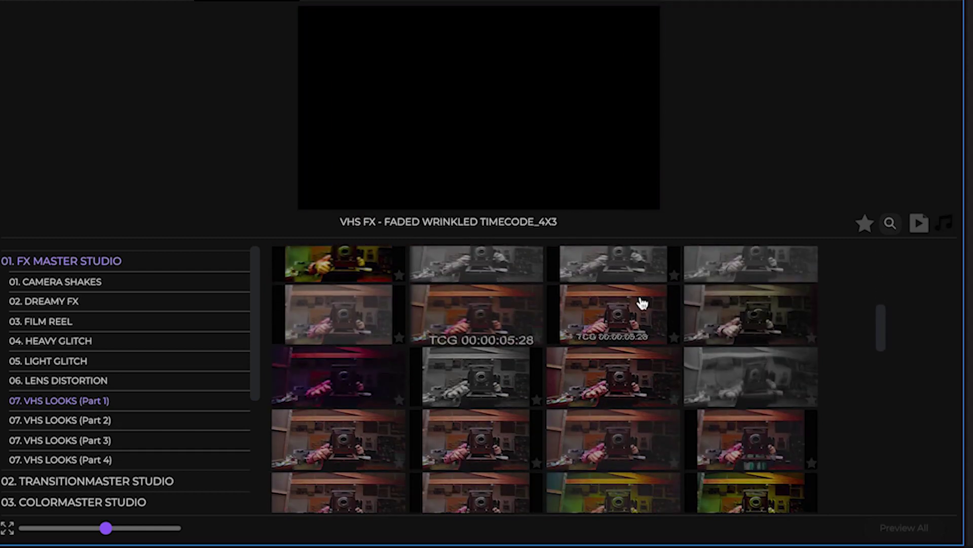
double_click(597, 317)
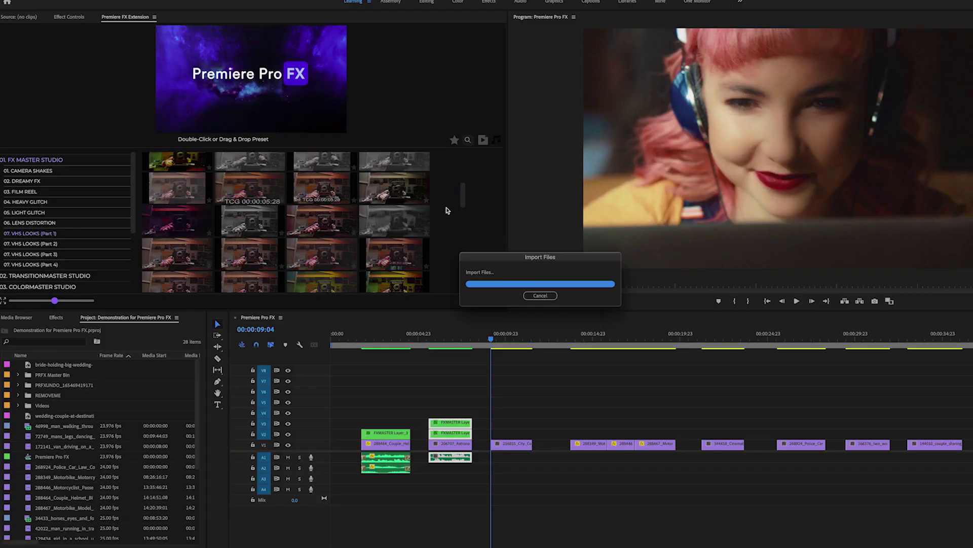
key(space)
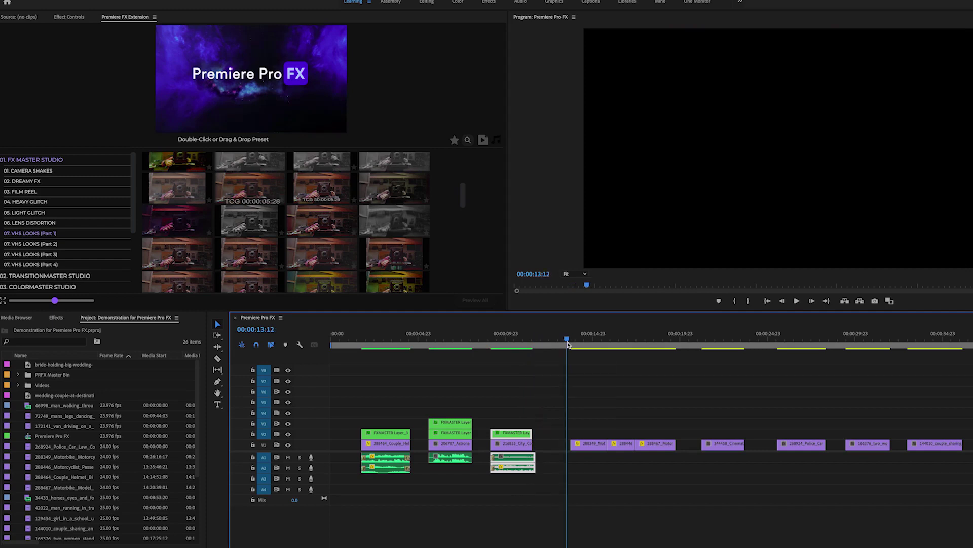
key(space)
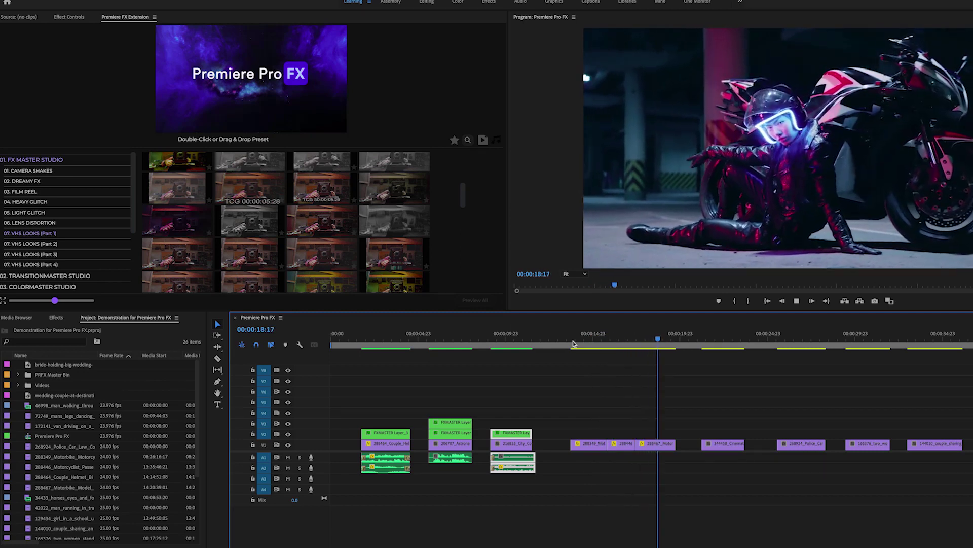
click(603, 339)
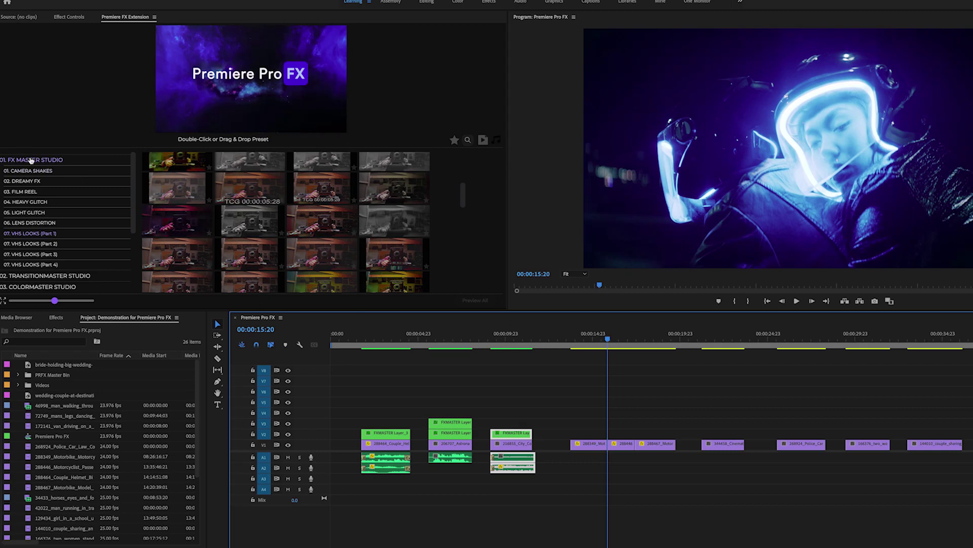
click(32, 161)
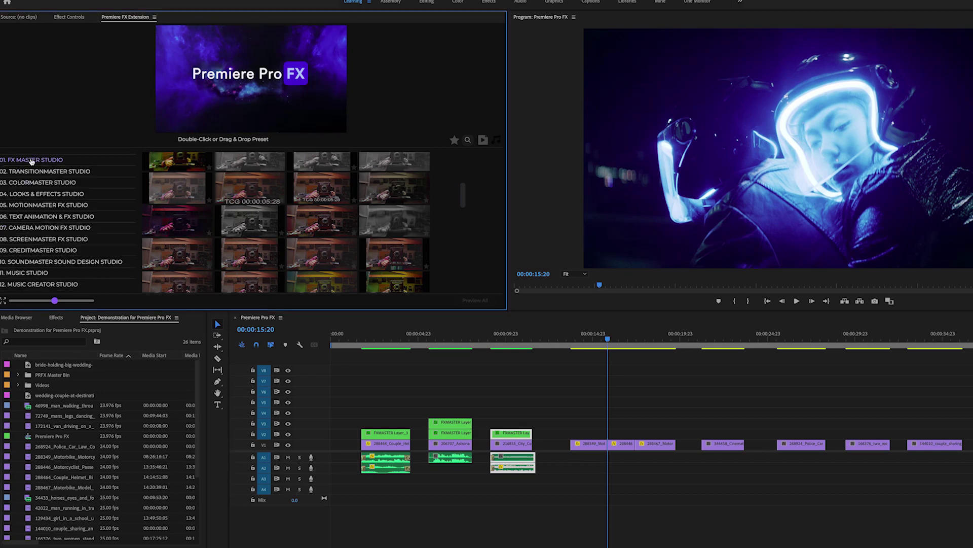
Apply the Fade - Blur (Fast) transition at the motorbike cut and play it back
click(31, 172)
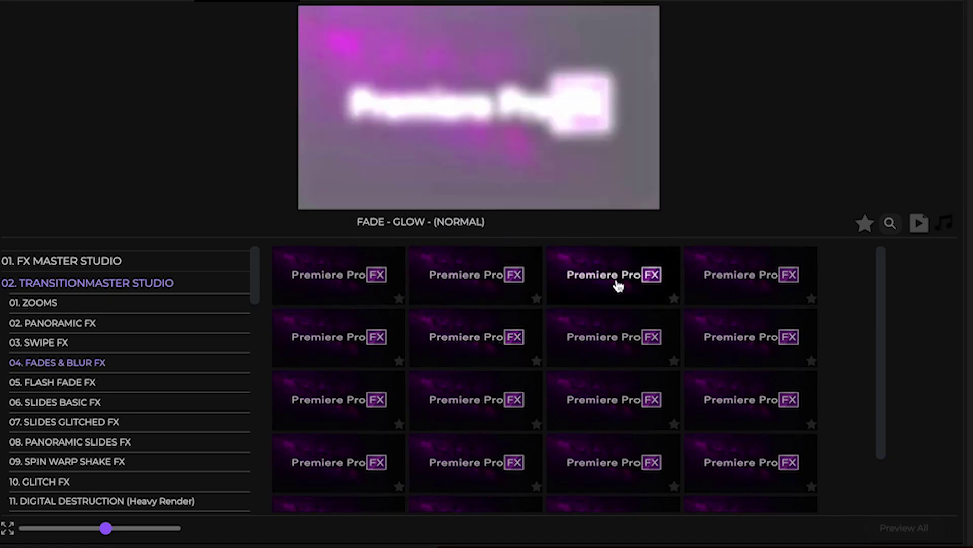
click(391, 261)
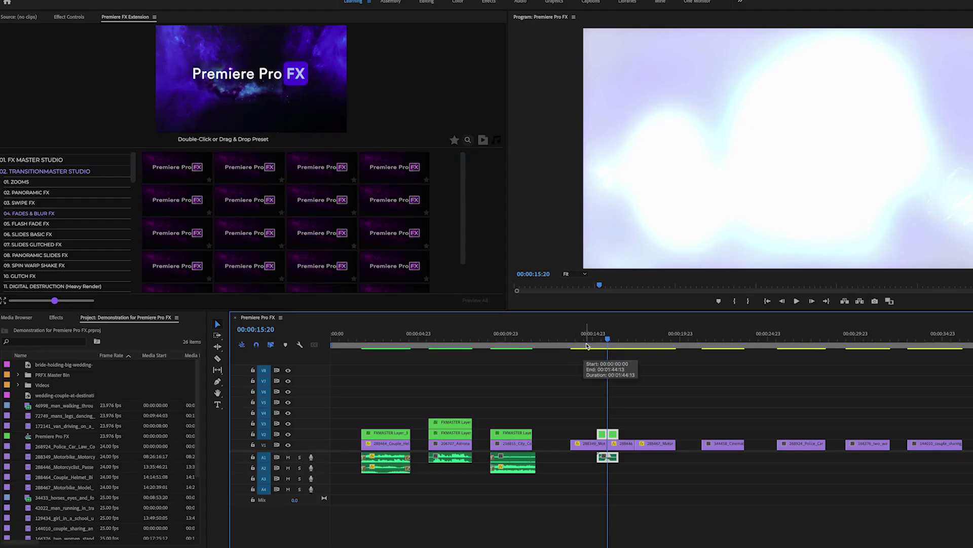
click(583, 341)
key(space)
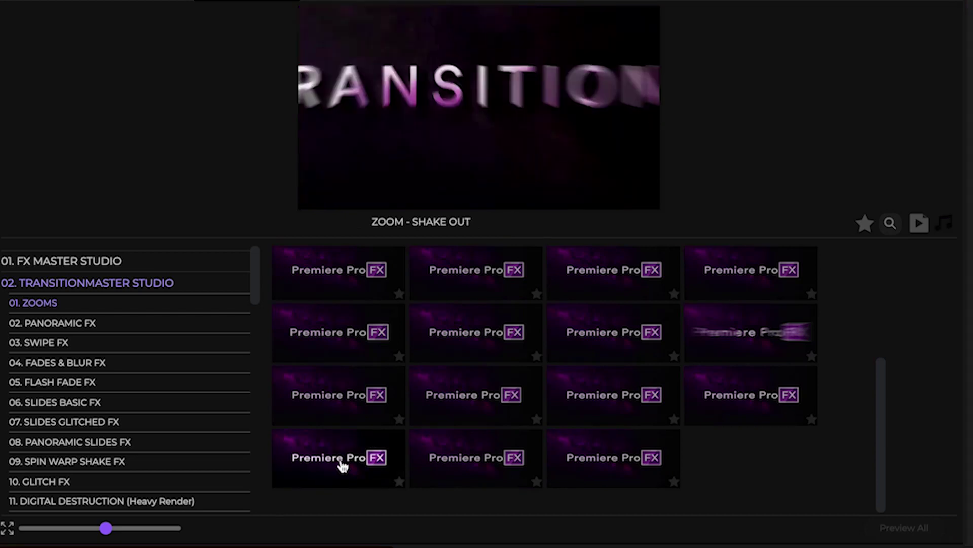
Add the Zoom - Shake Out transition and review playback around 21 seconds
double_click(342, 465)
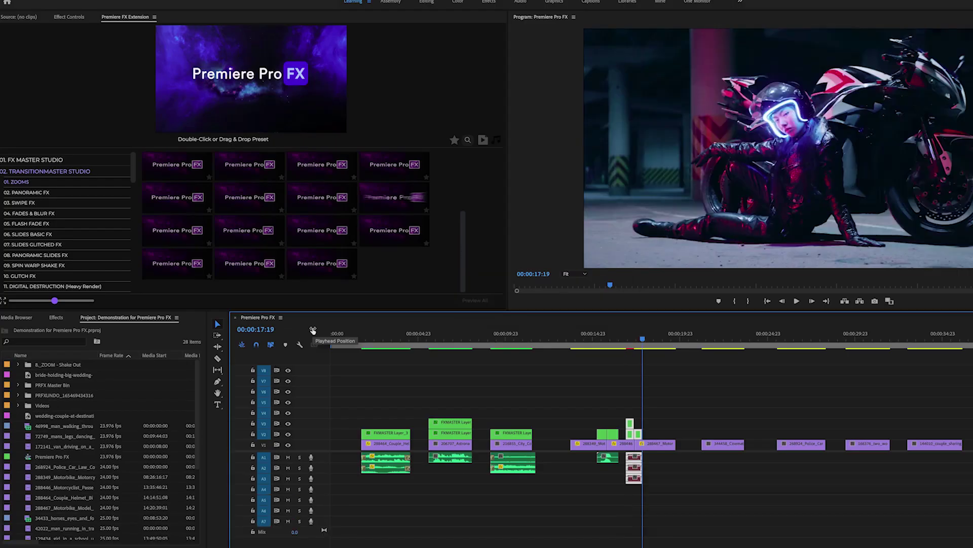
key(space)
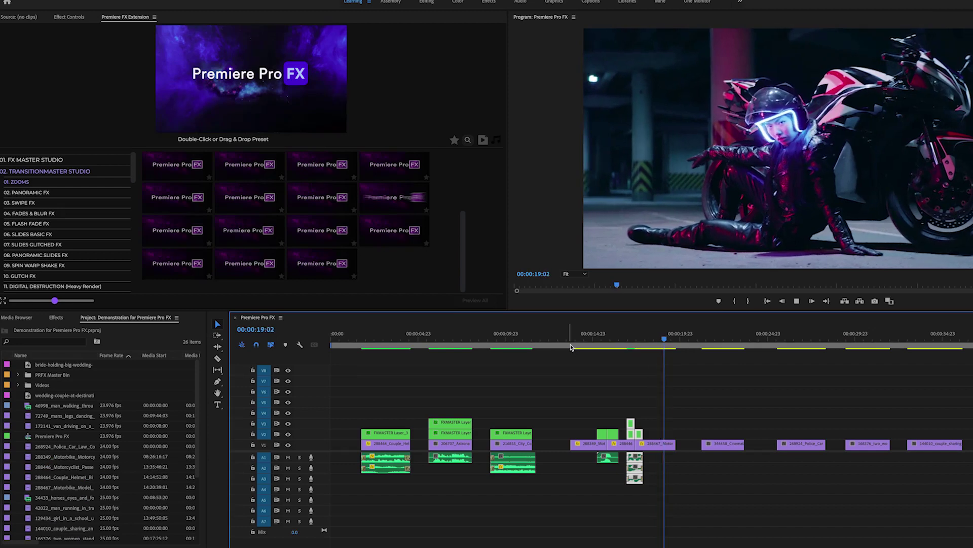
key(space)
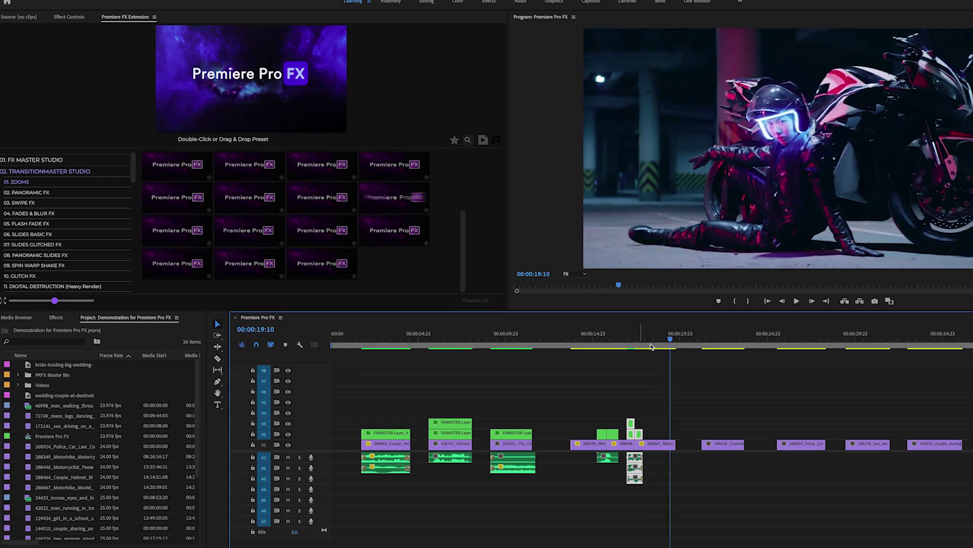
click(703, 344)
key(space)
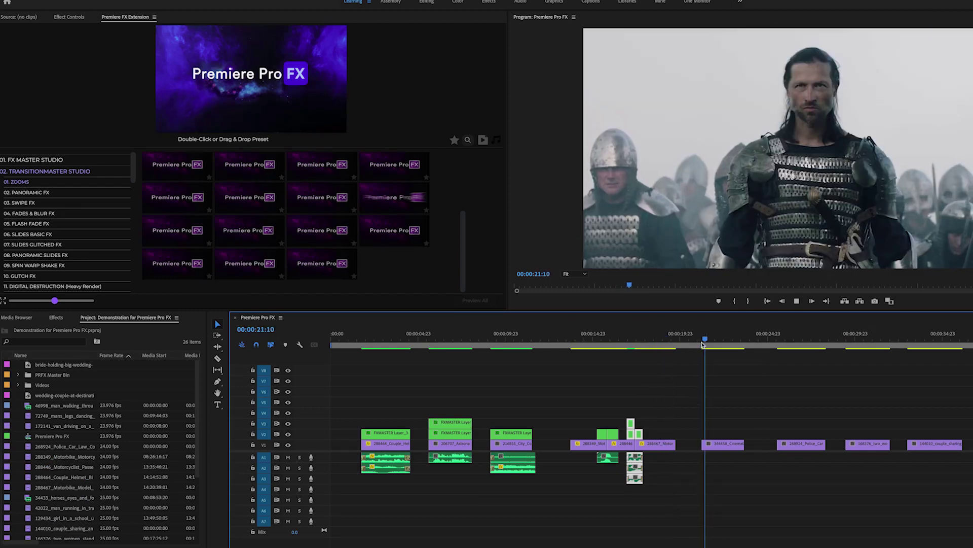
click(704, 344)
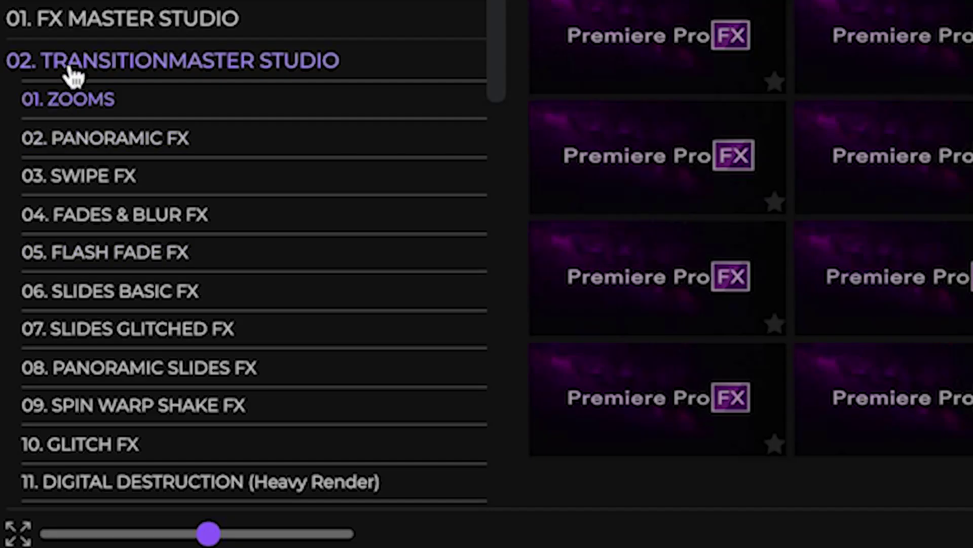
click(71, 76)
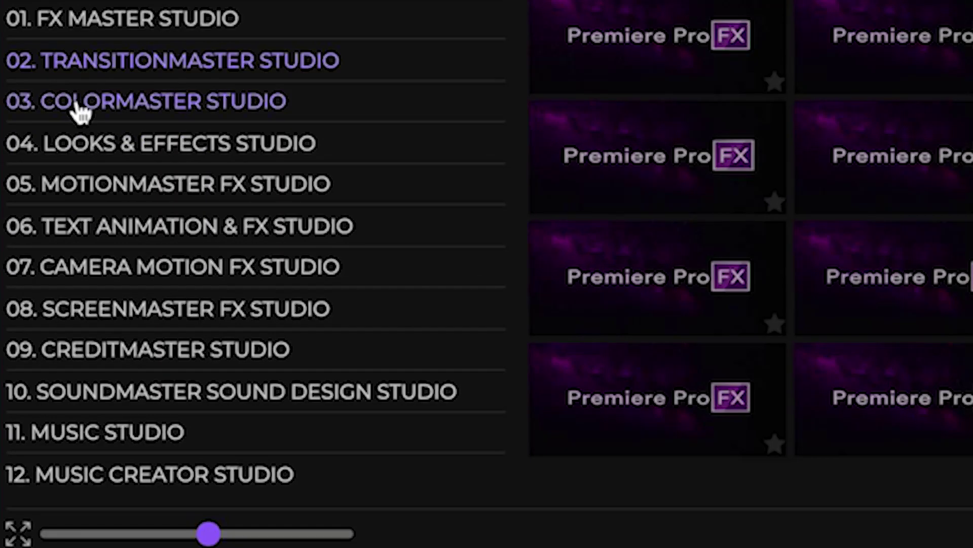
Apply a ColorMaster Cinema Grade preset over the knights clip, shorten it, and preview
click(79, 110)
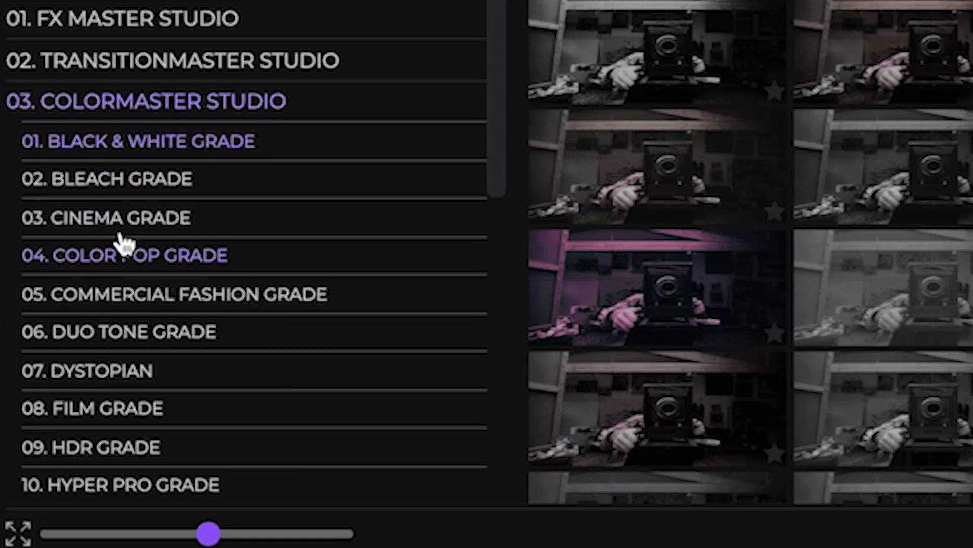
click(127, 218)
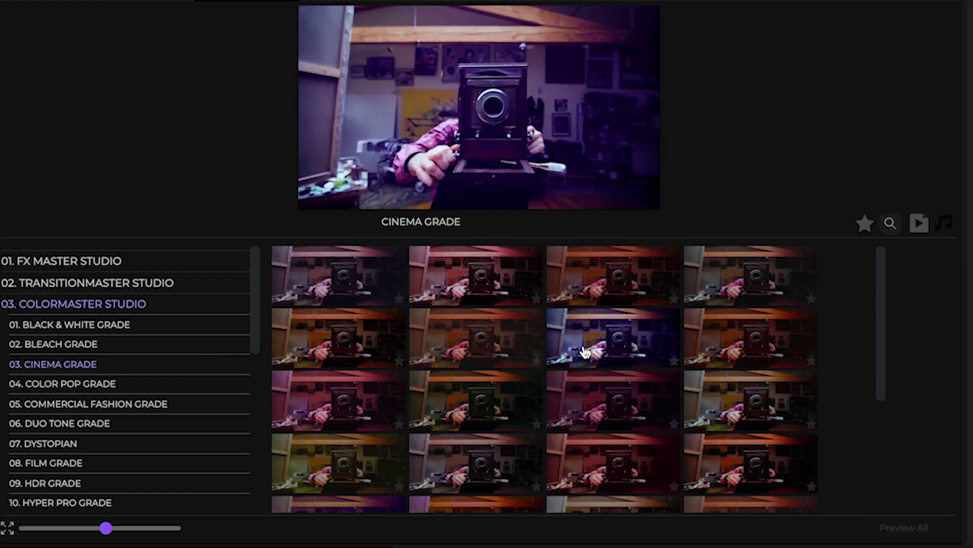
click(585, 351)
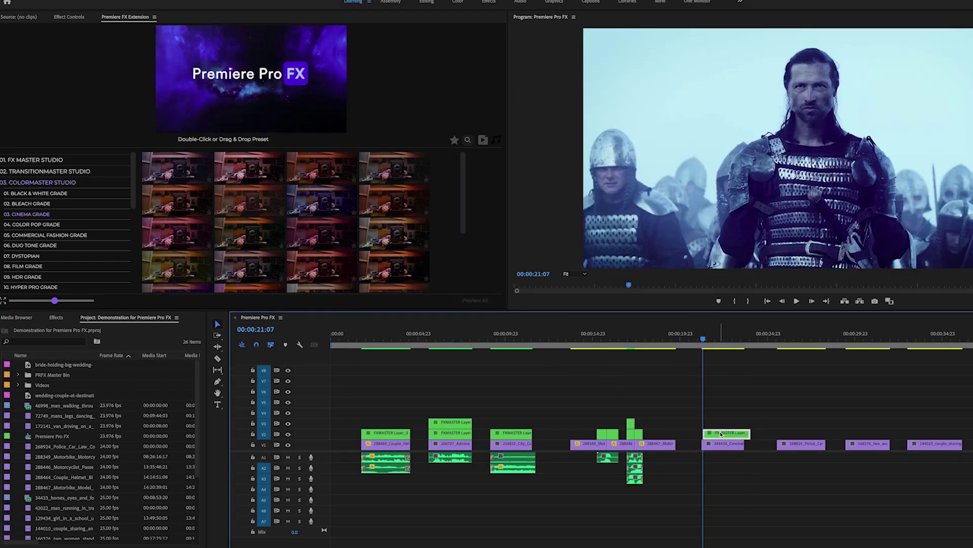
drag(750, 433, 741, 431)
key(space)
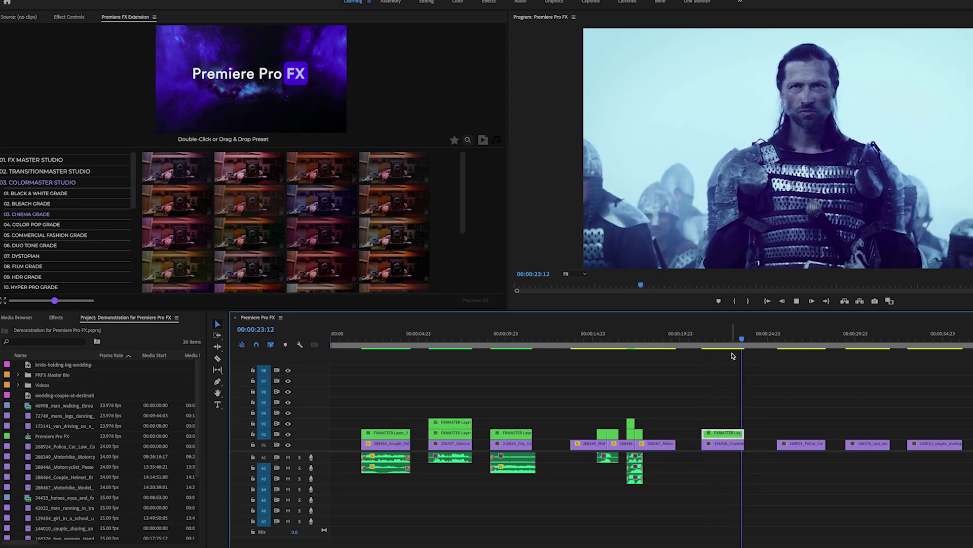
click(760, 338)
click(732, 338)
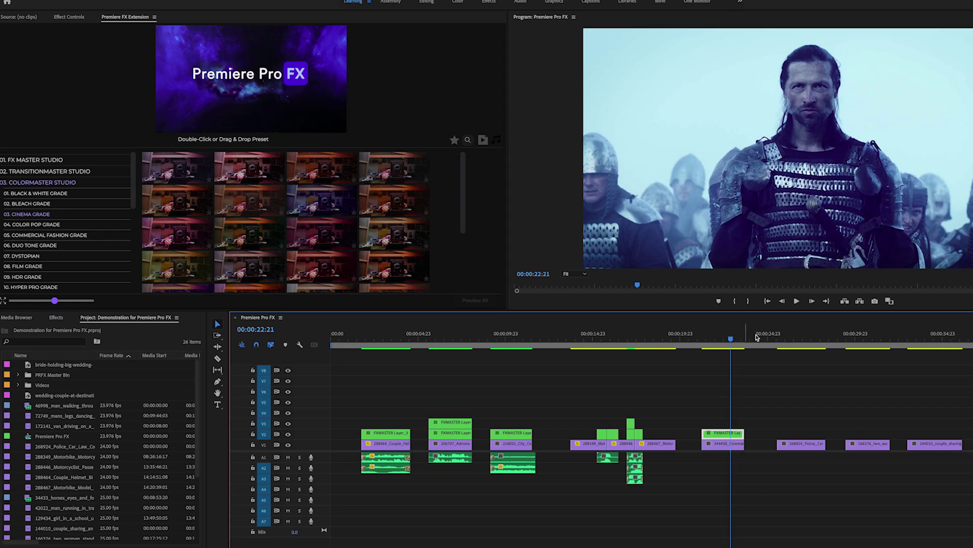
click(784, 339)
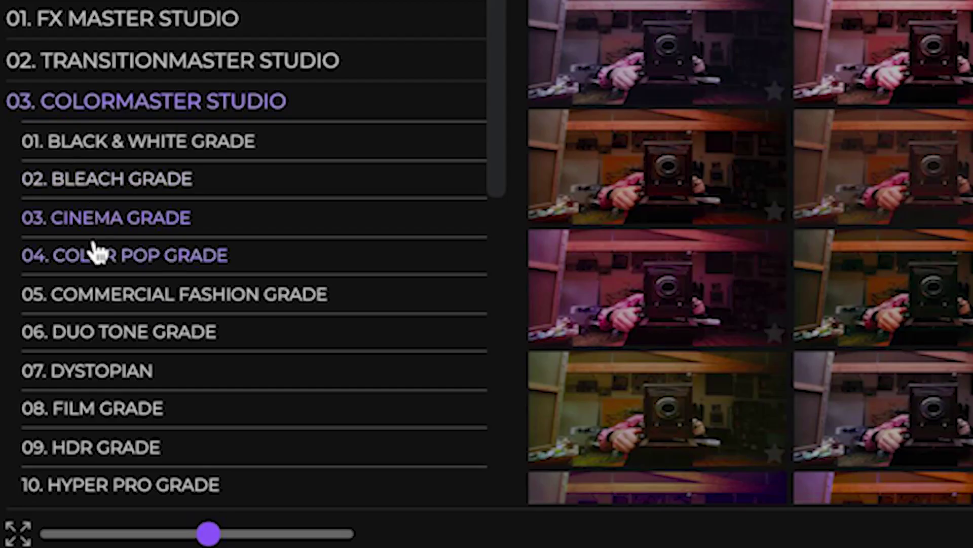
Drag the Urban Grade look onto V2 above the police-car clip, aligned with its start
scroll(96, 252, down, 1)
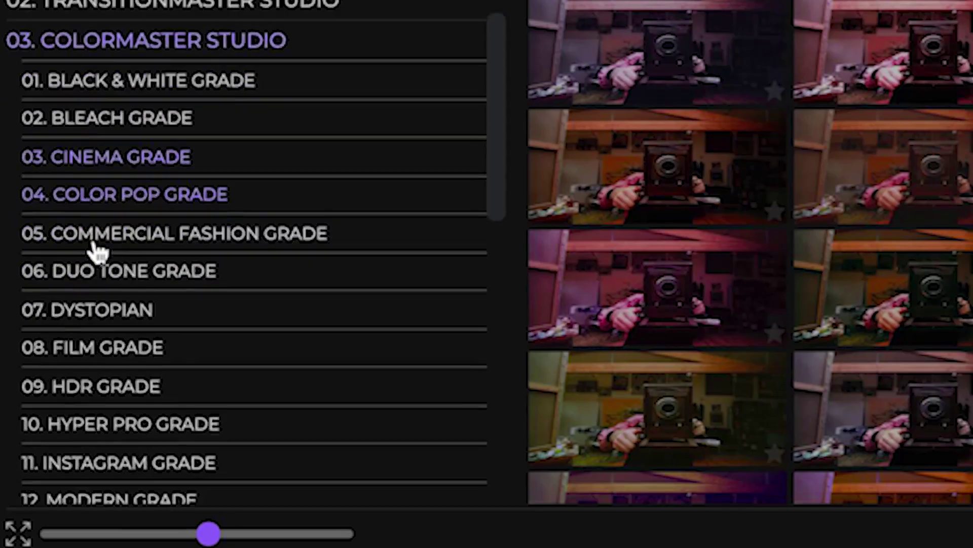
scroll(96, 252, down, 3)
scroll(97, 252, down, 1)
scroll(96, 252, down, 3)
click(100, 339)
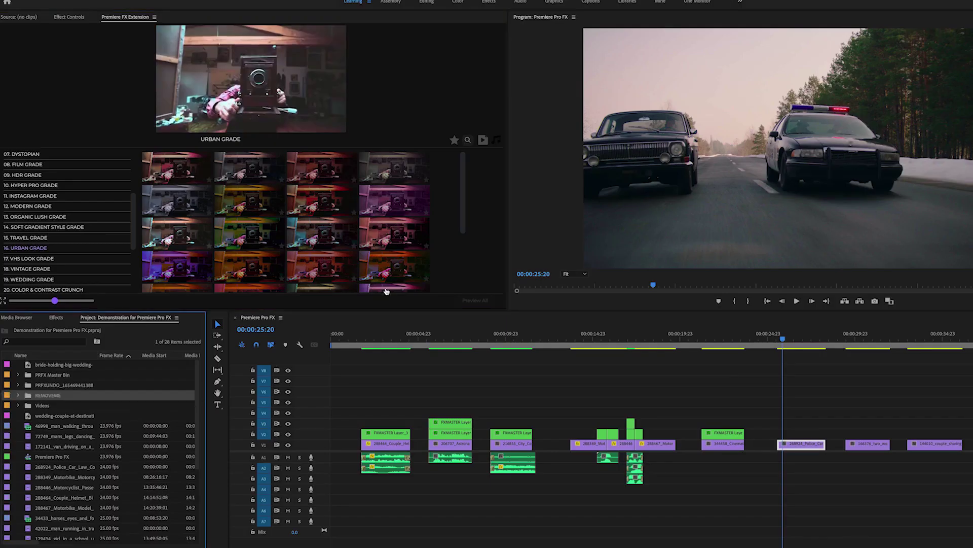
drag(321, 403, 780, 355)
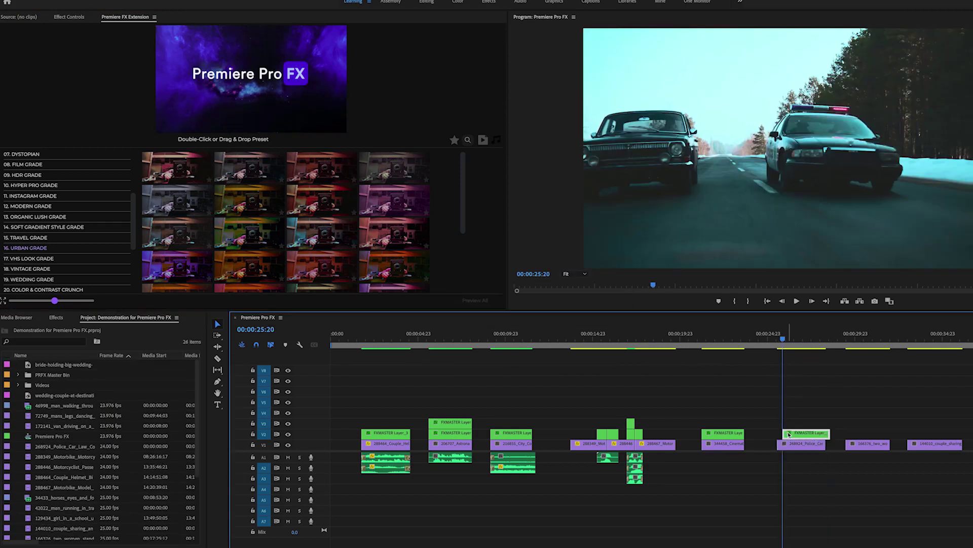
drag(794, 436, 825, 433)
scroll(112, 201, up, 2)
scroll(111, 201, up, 4)
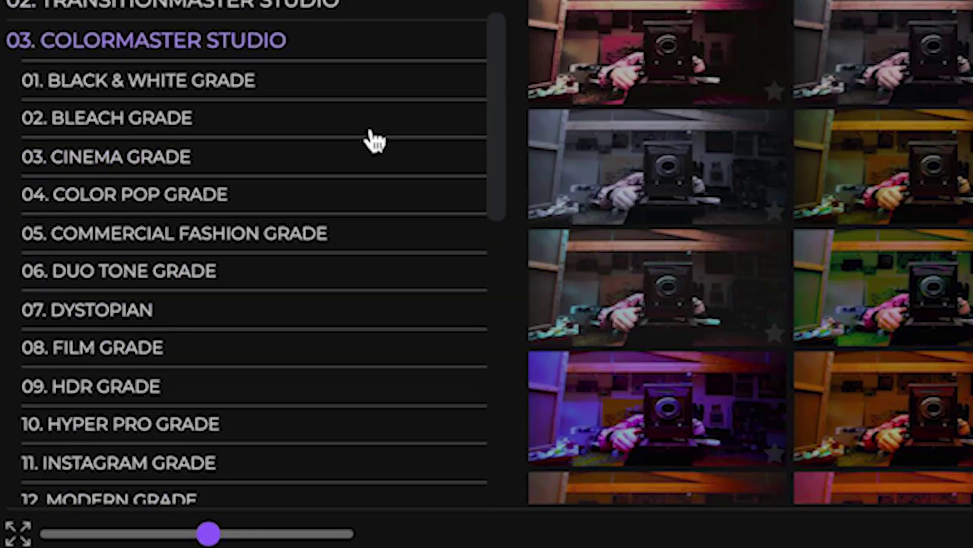
click(63, 51)
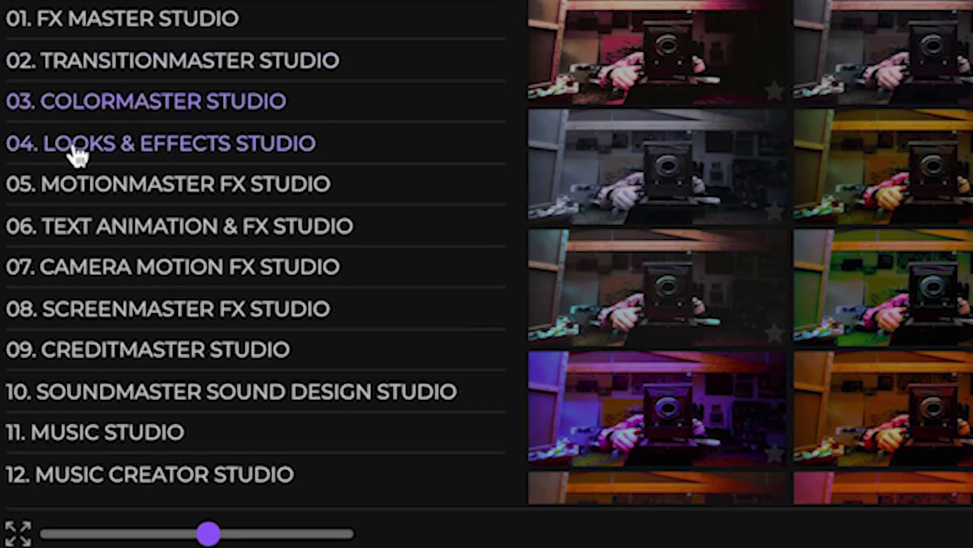
Add a Film FX Builder preset on V3, aligned and trimmed to the police-car clip
click(75, 150)
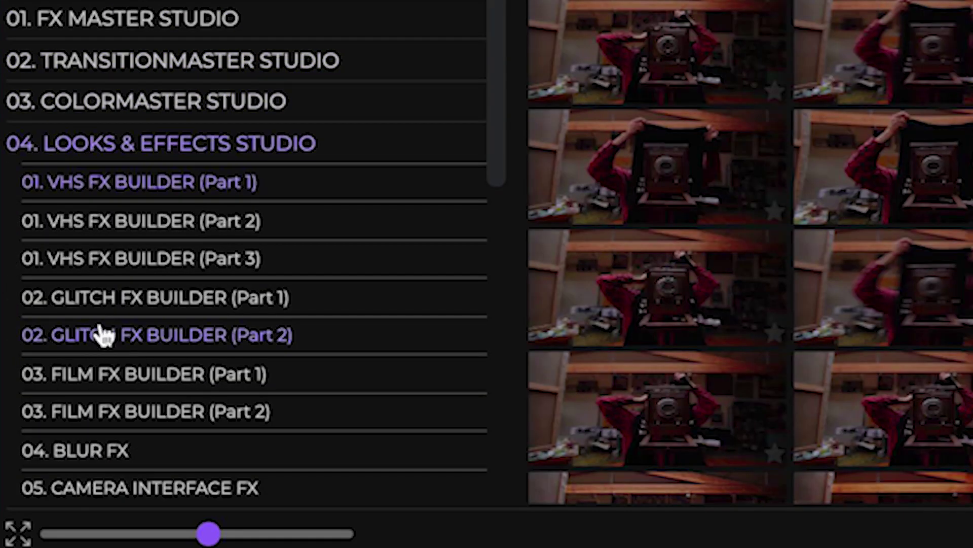
click(106, 299)
scroll(106, 310, down, 3)
scroll(107, 310, down, 2)
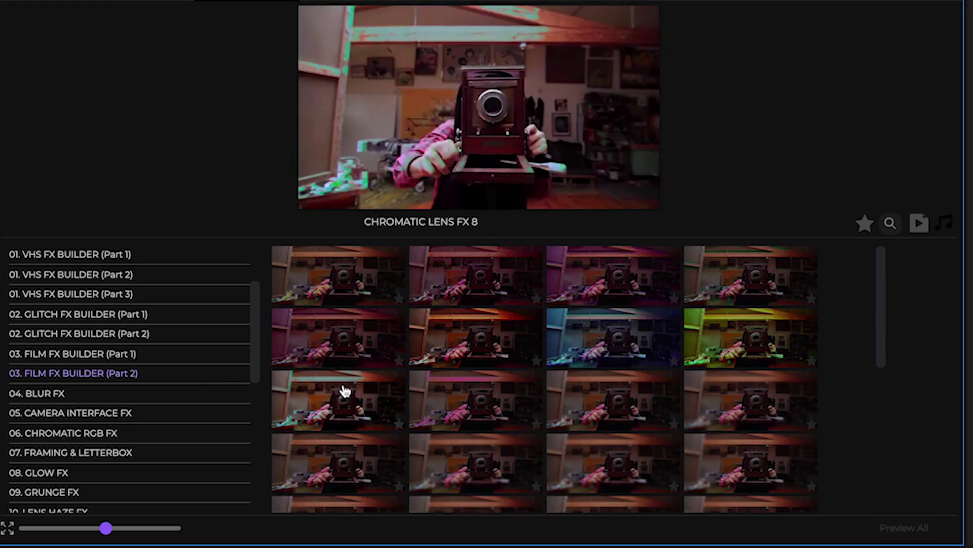
scroll(344, 391, down, 2)
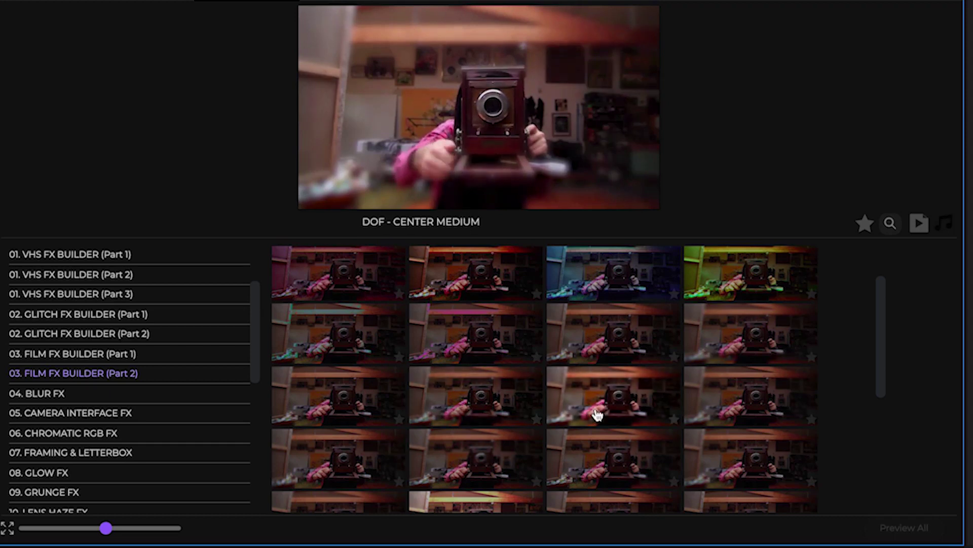
scroll(594, 472, down, 2)
scroll(595, 457, down, 2)
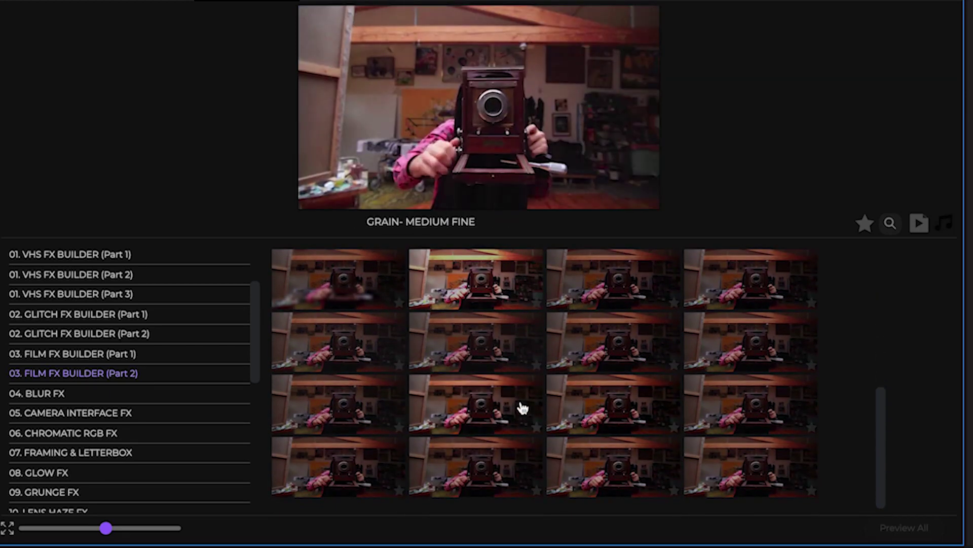
double_click(523, 409)
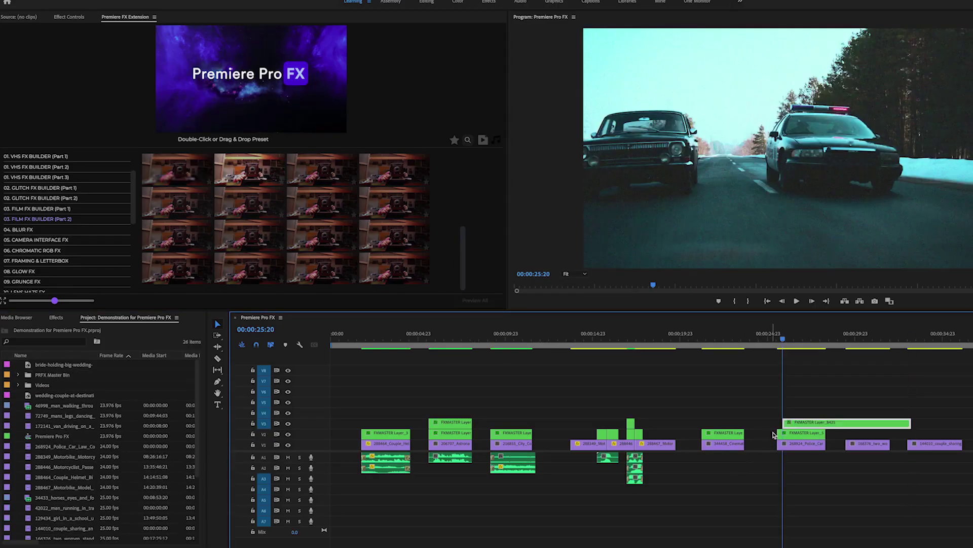
drag(797, 427, 791, 426)
drag(901, 422, 825, 421)
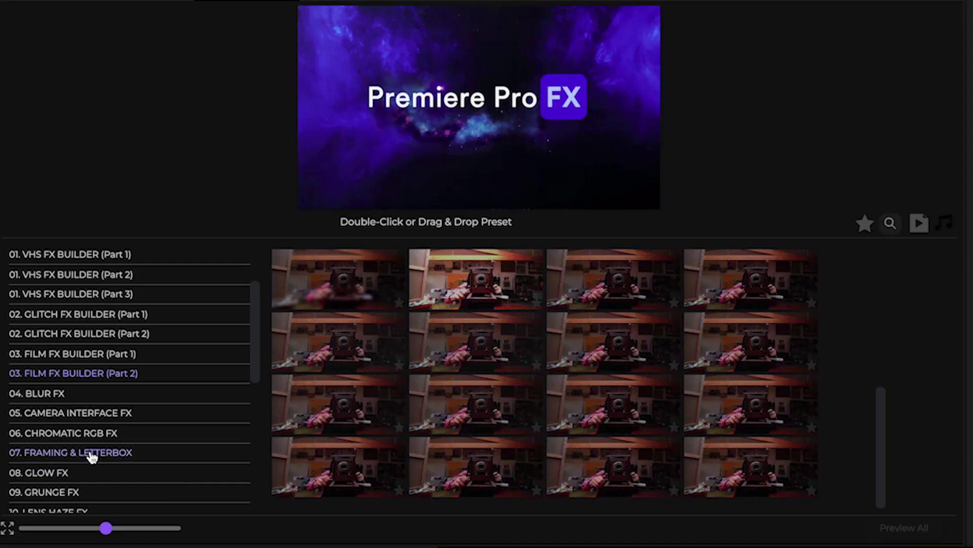
Add a Framing & Letterbox layer trimmed to the clip's length and play back the result
click(92, 457)
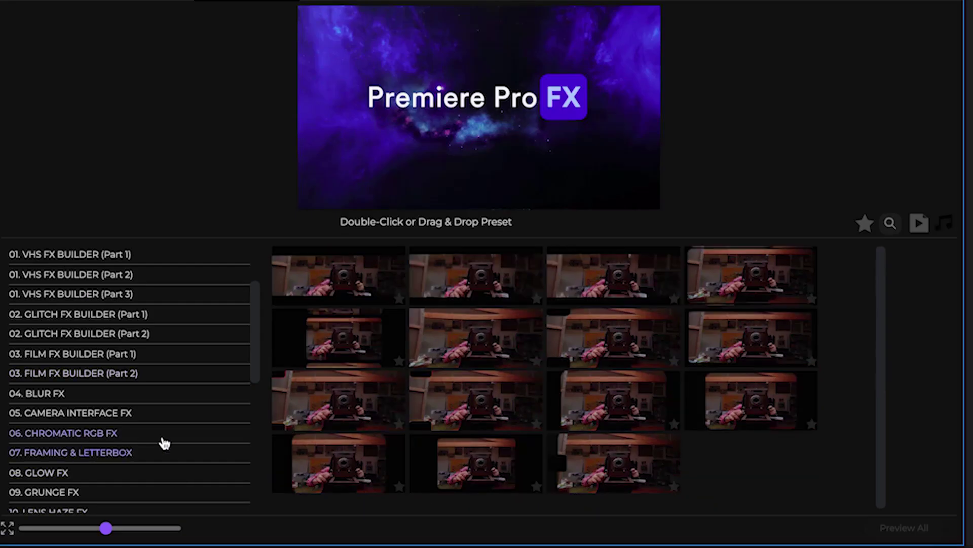
mouse_move(279, 303)
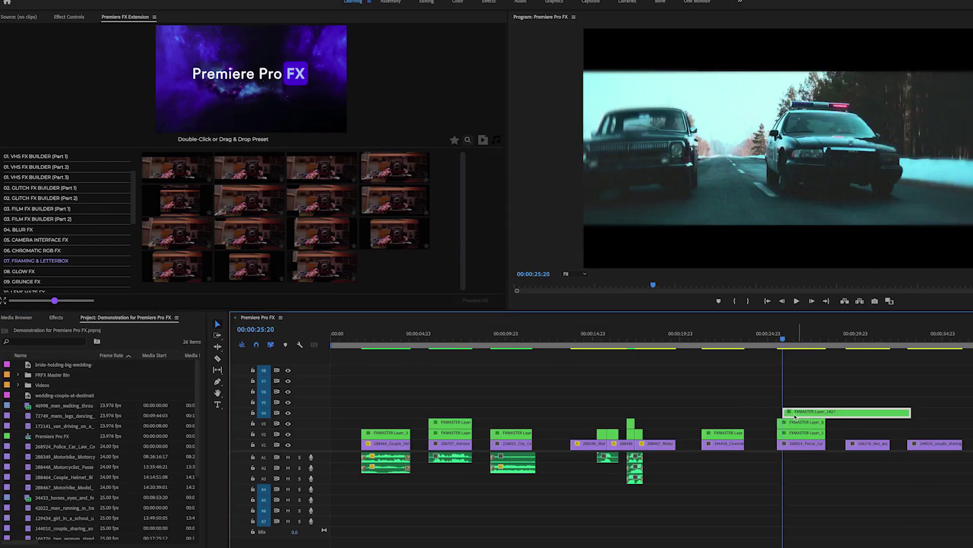
drag(903, 411, 824, 411)
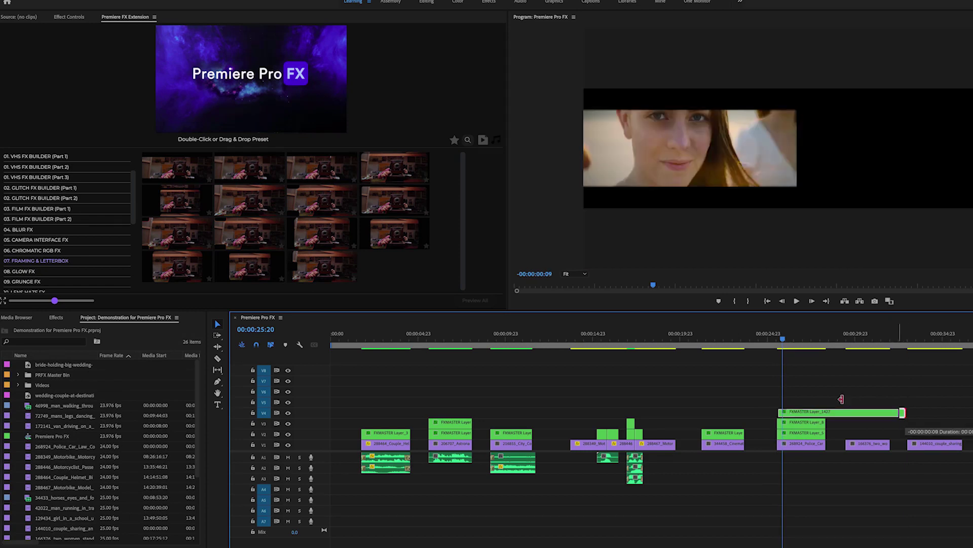
click(777, 339)
key(space)
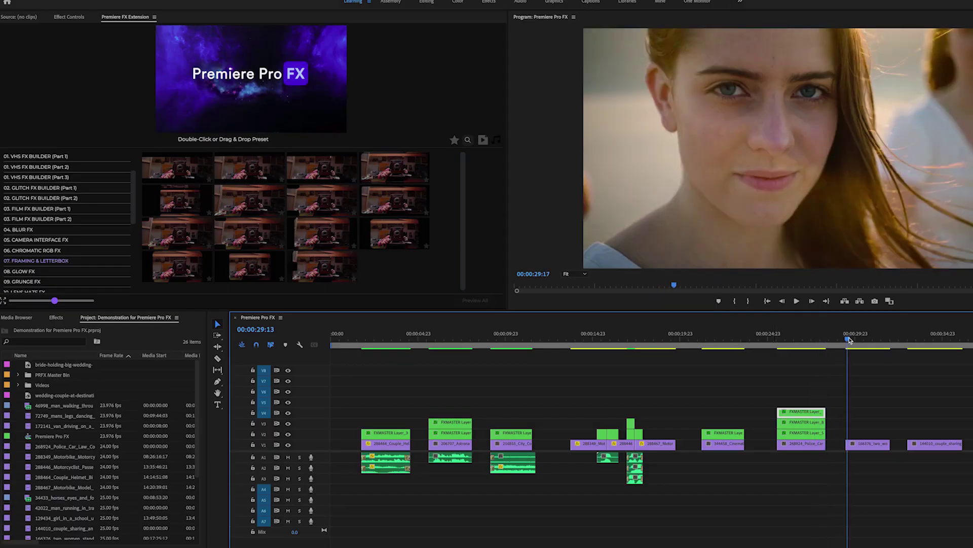
key(space)
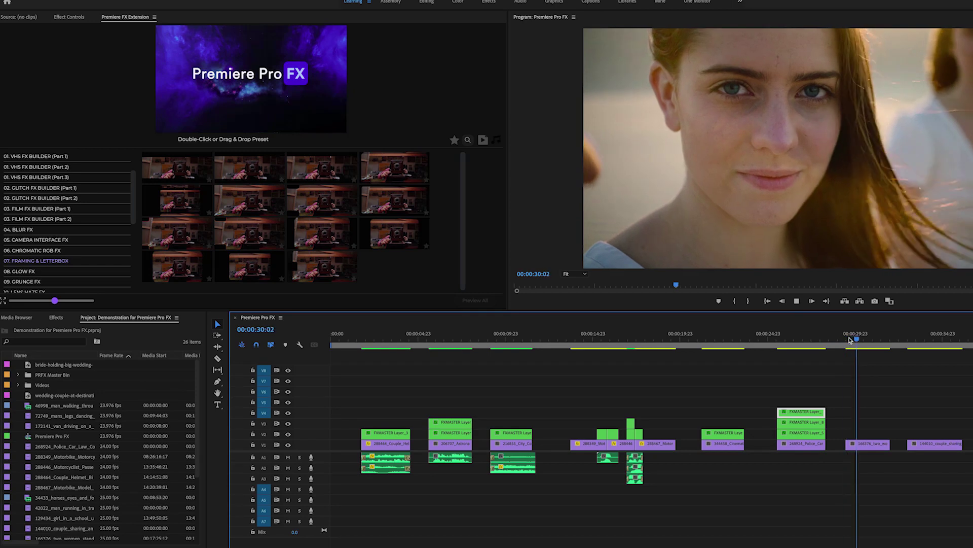
key(space)
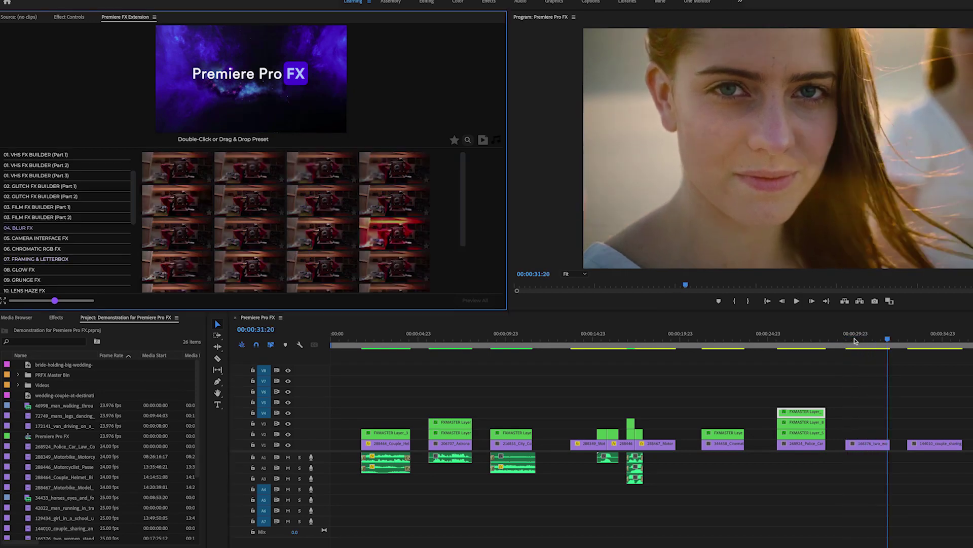
mouse_move(391, 168)
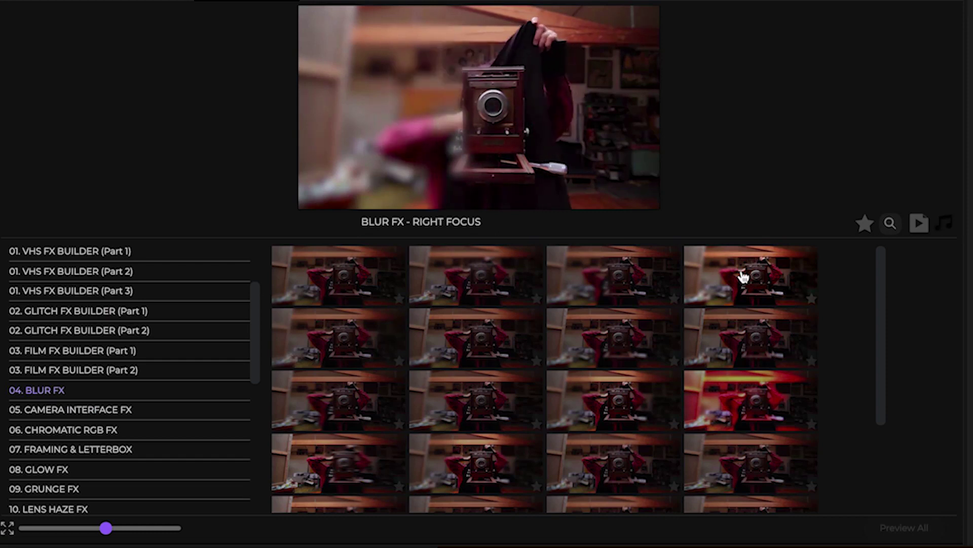
Apply a Blur FX preset to the portrait clip, trim its layer to the clip end, and preview
mouse_move(578, 282)
mouse_move(456, 276)
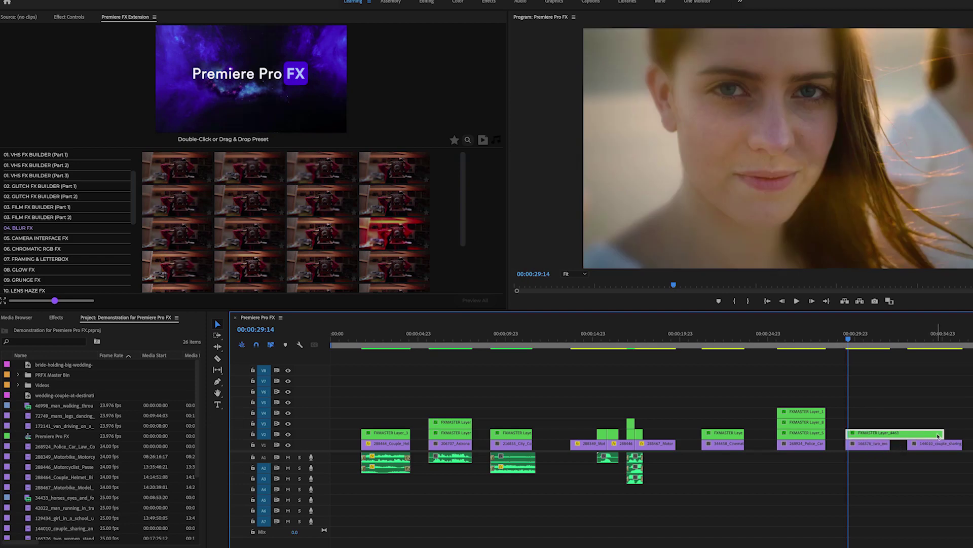
drag(939, 432, 889, 432)
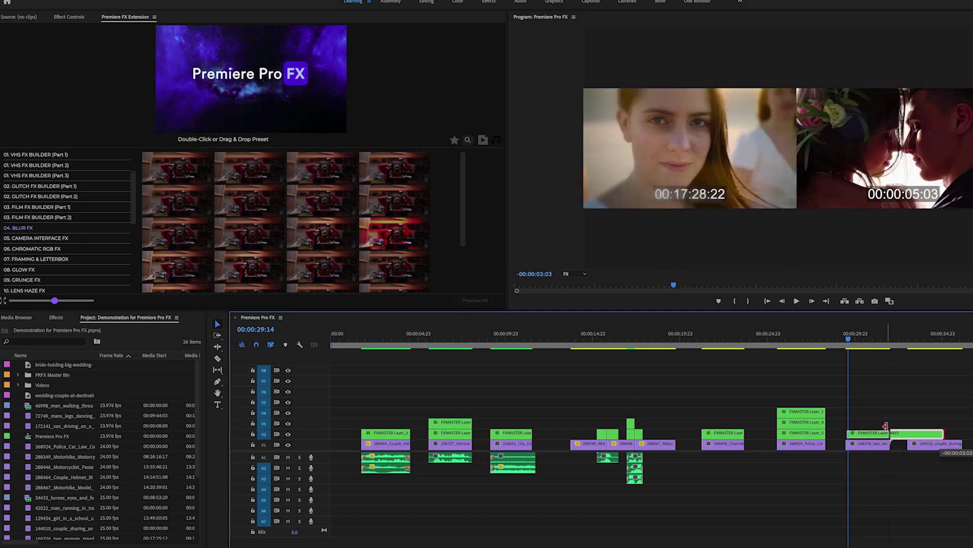
key(space)
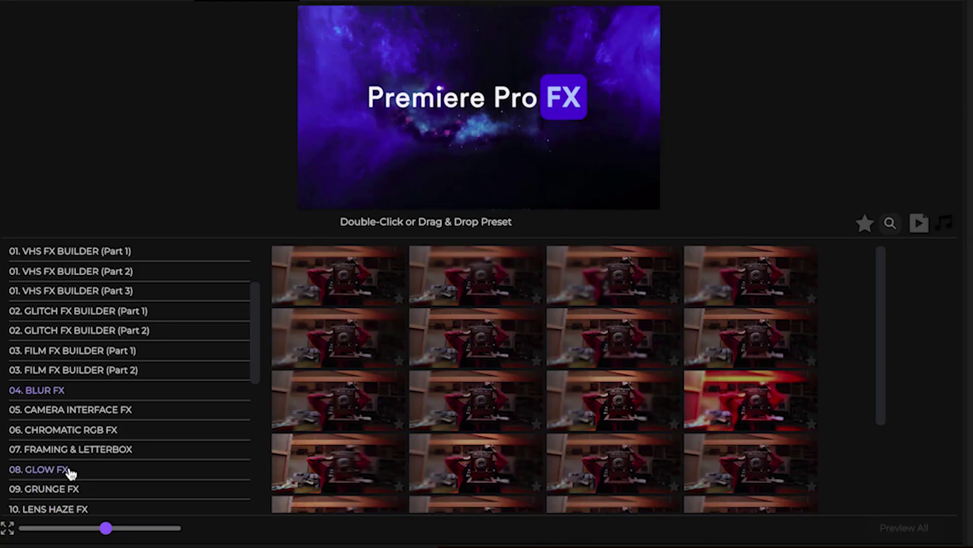
click(70, 470)
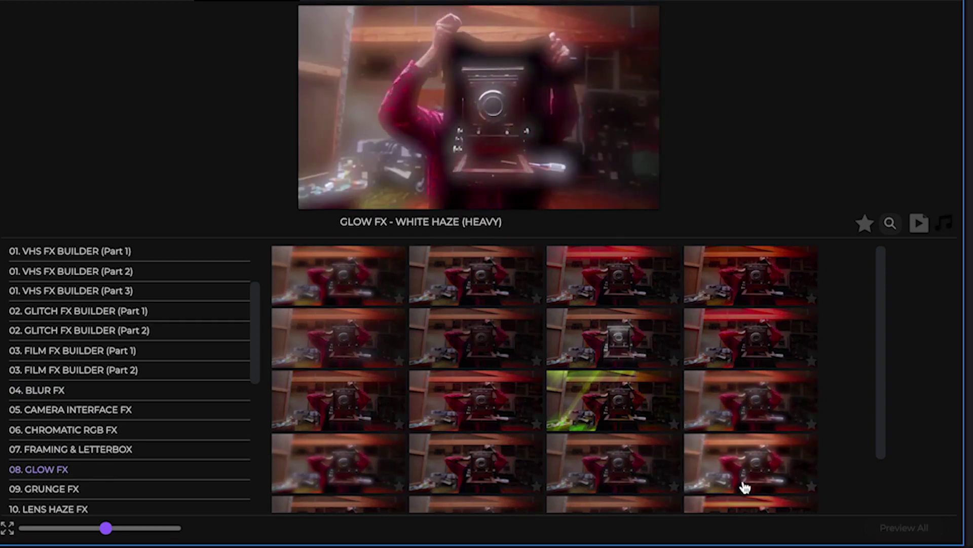
Apply a Glow FX preset over the couple clip, align it to the clip start, and preview
scroll(746, 487, down, 1)
scroll(745, 486, down, 1)
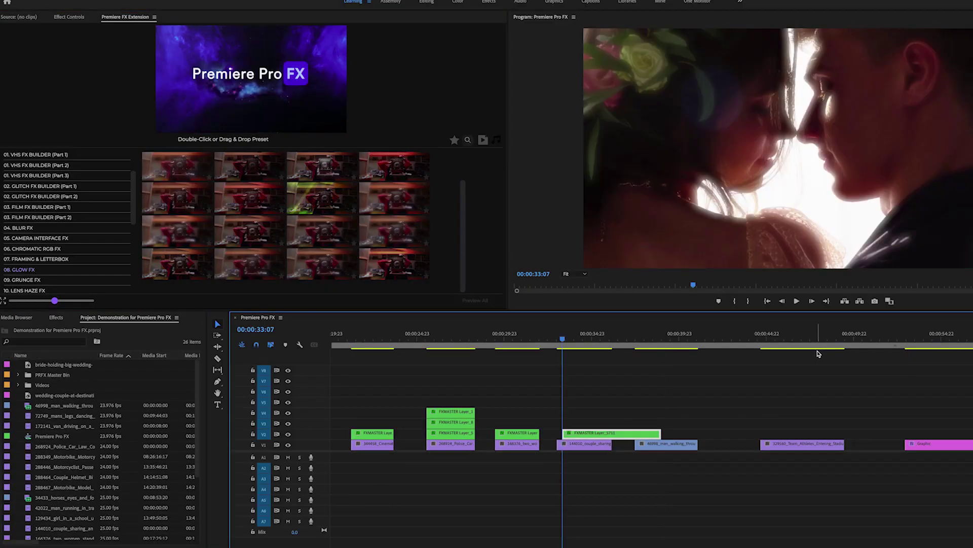
drag(622, 435, 616, 435)
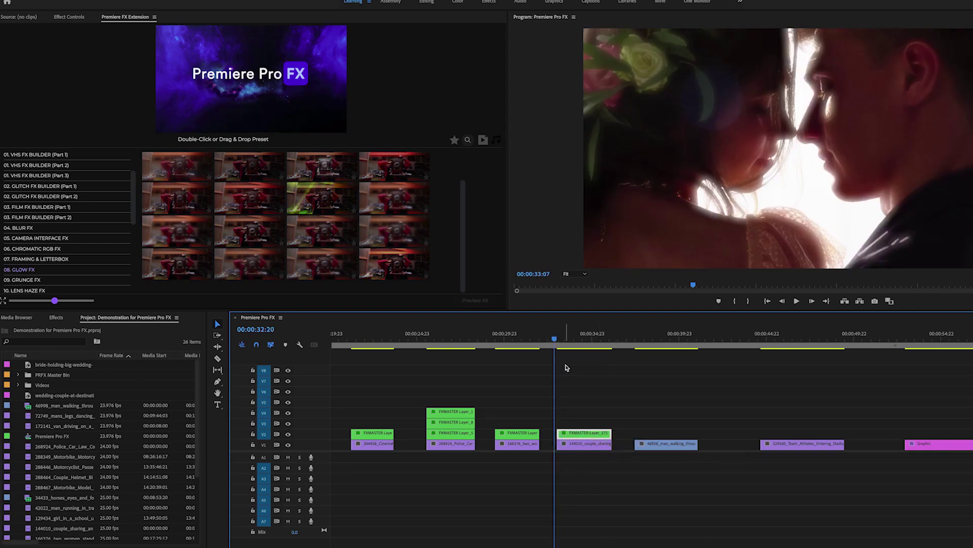
key(space)
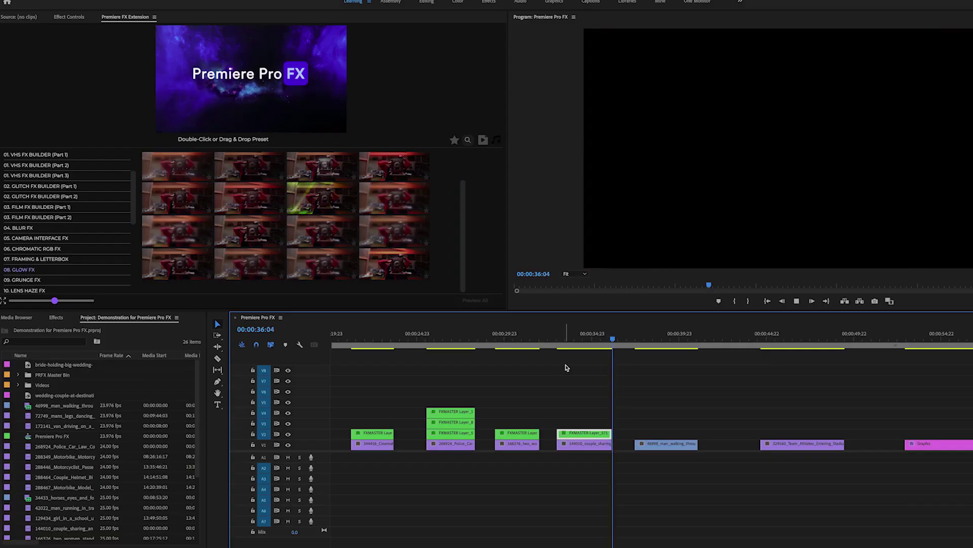
click(637, 338)
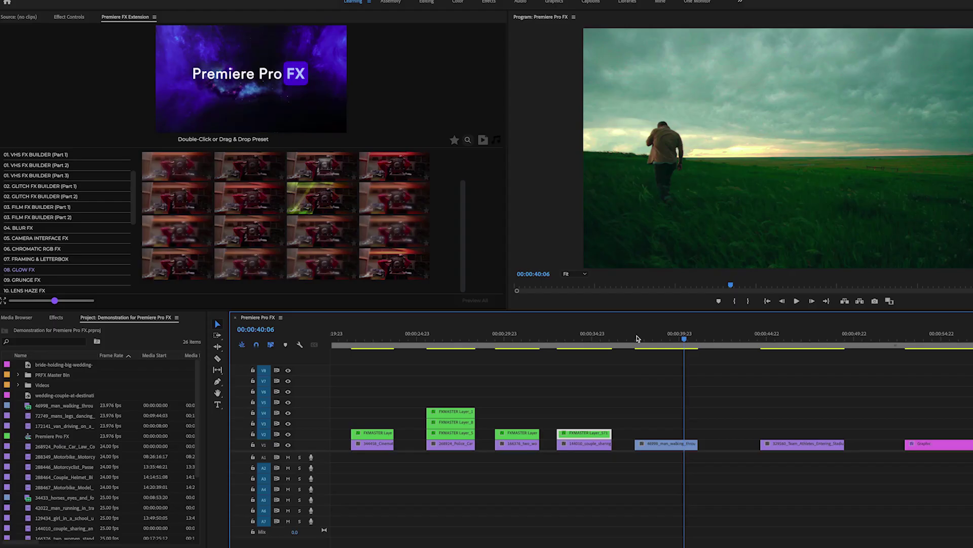
Apply a 17. NIGHT FX preset over the man-walking clip to darken it to dusk, and preview it
click(637, 339)
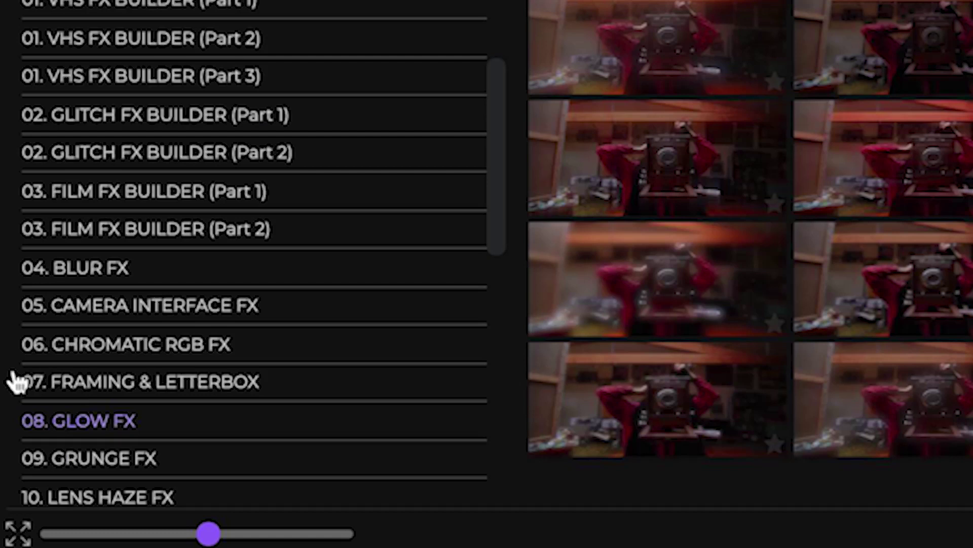
scroll(223, 368, down, 1)
scroll(223, 369, down, 4)
scroll(223, 369, down, 2)
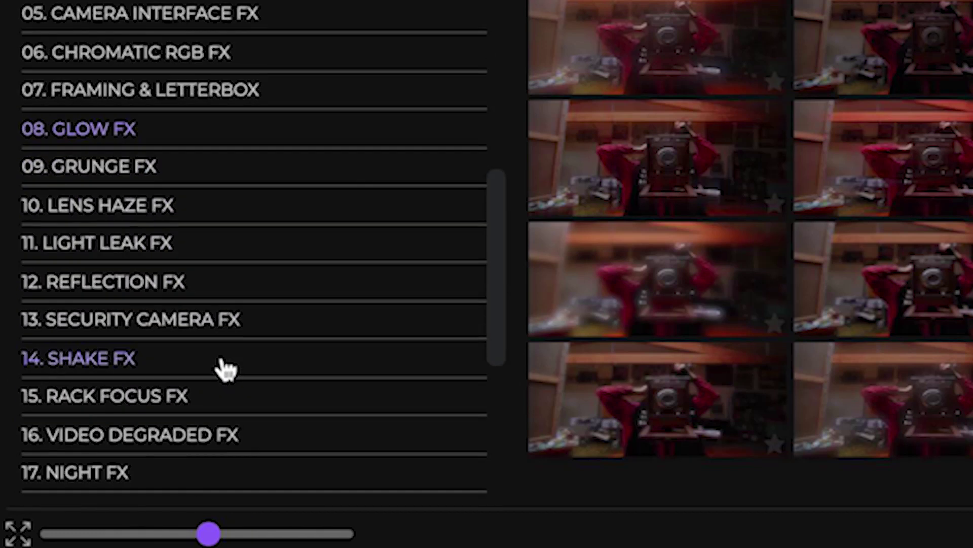
scroll(223, 369, down, 2)
scroll(223, 368, down, 1)
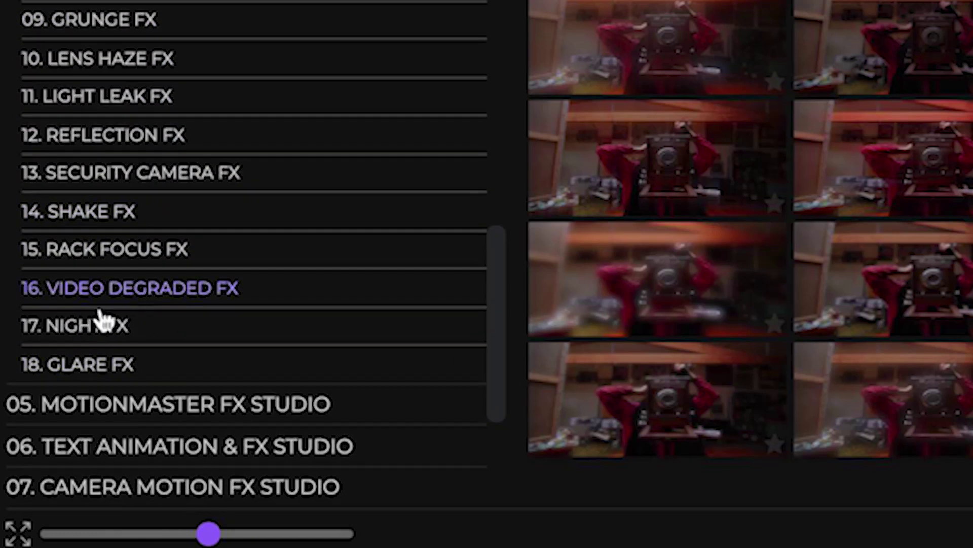
click(94, 332)
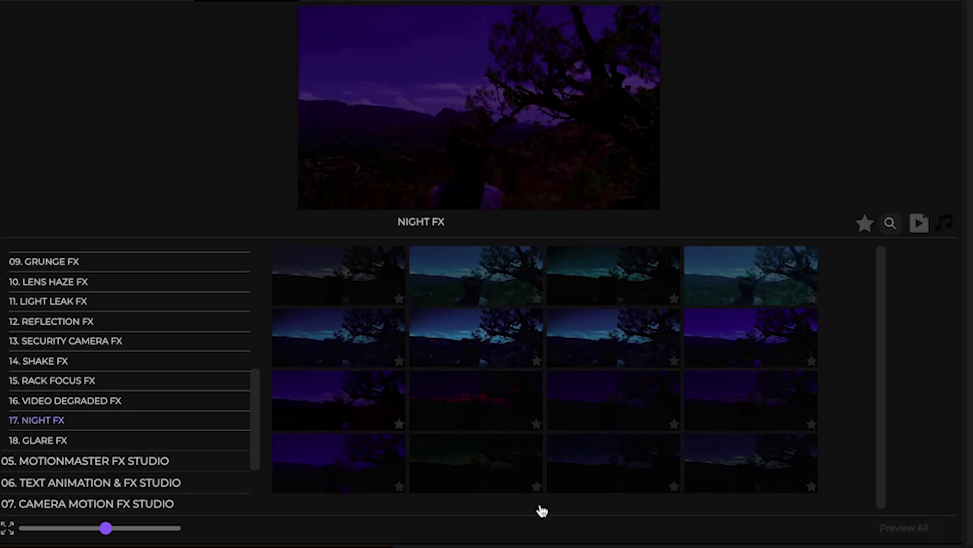
click(944, 527)
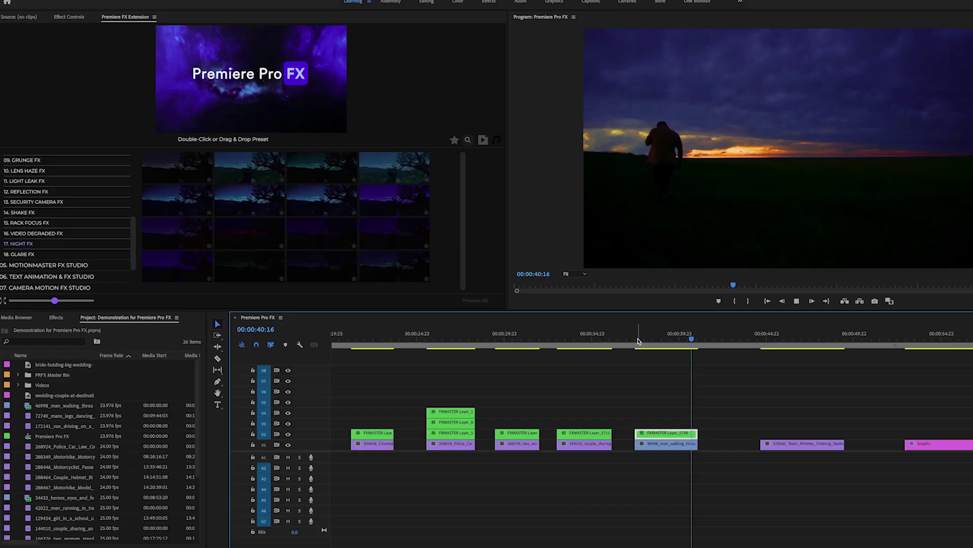
key(space)
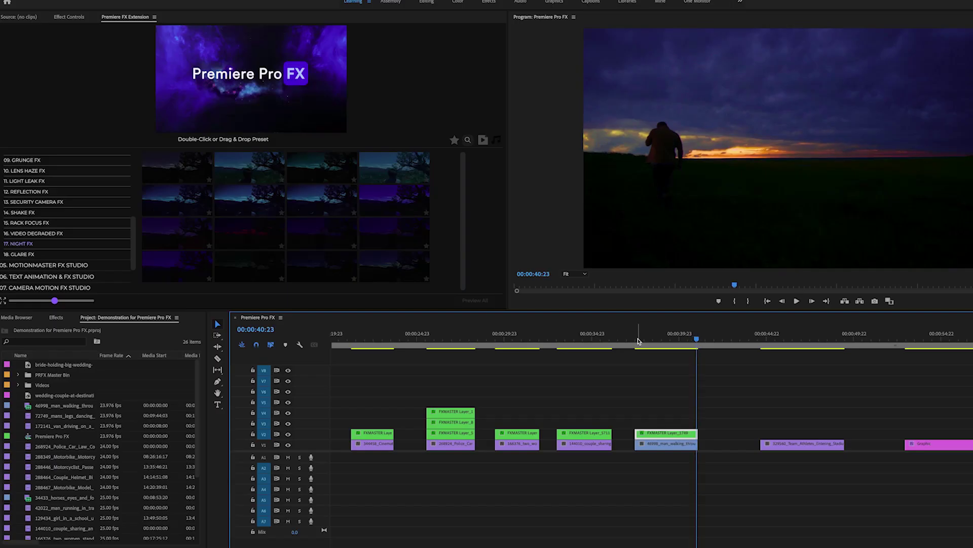
drag(754, 340, 764, 344)
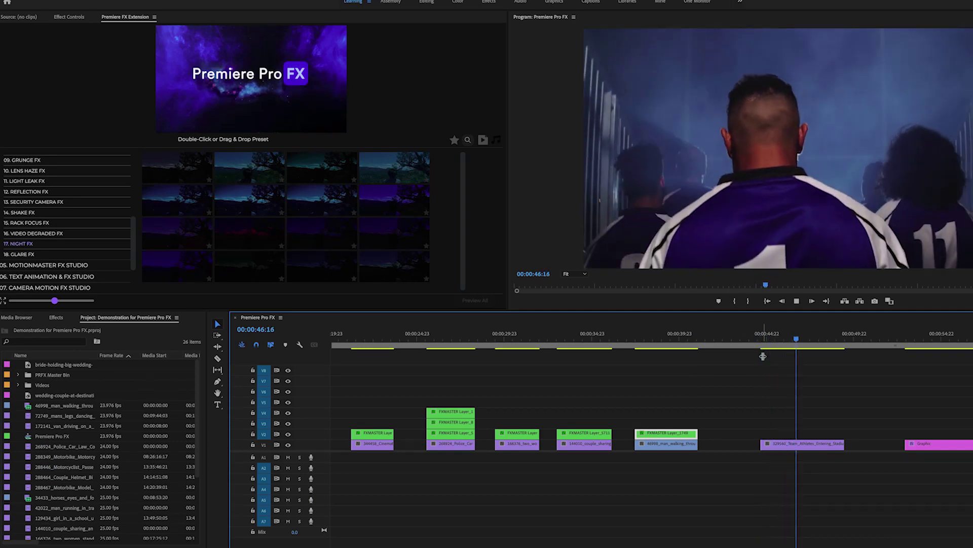
Apply the Movie Reel Down transition preset from 05. MOTIONMASTER FX STUDIO to the athletes clip
click(762, 338)
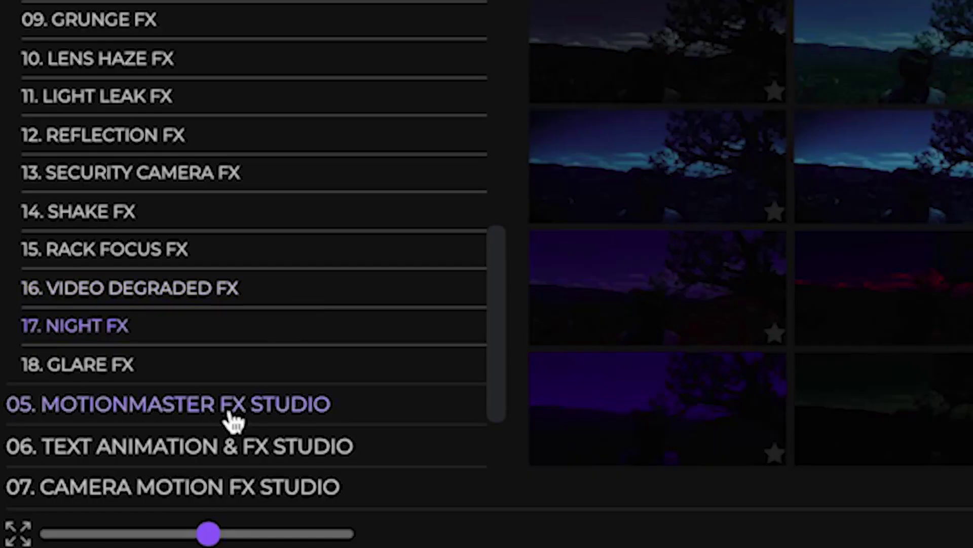
click(232, 415)
scroll(192, 207, up, 5)
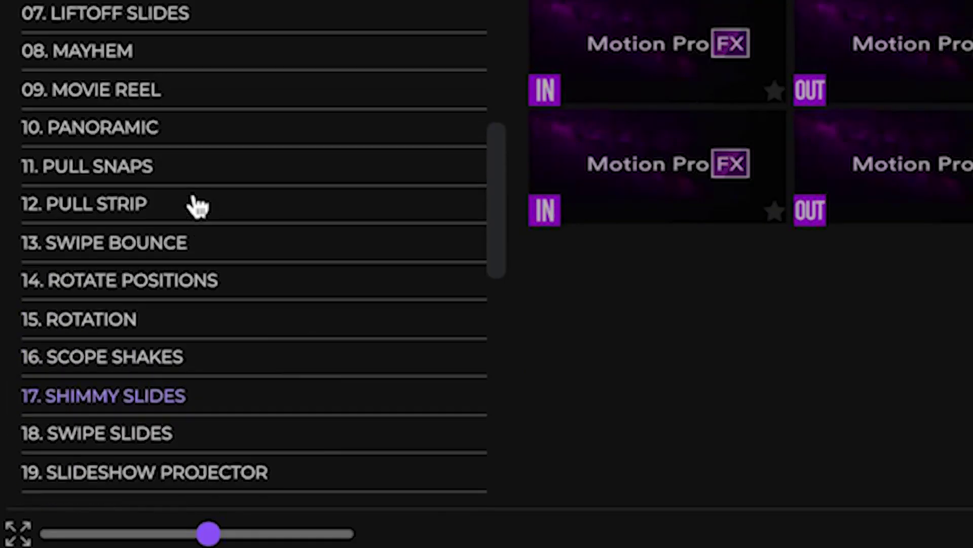
click(174, 259)
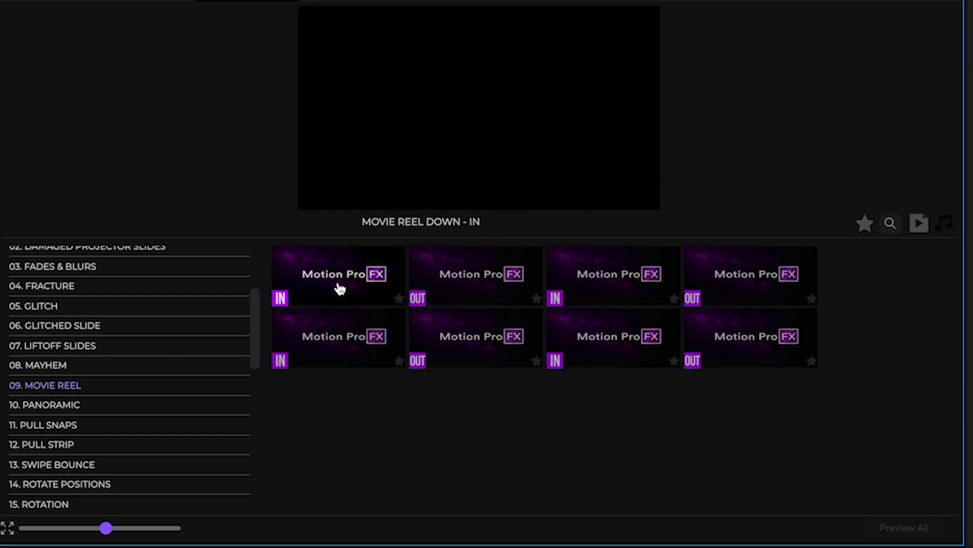
click(340, 288)
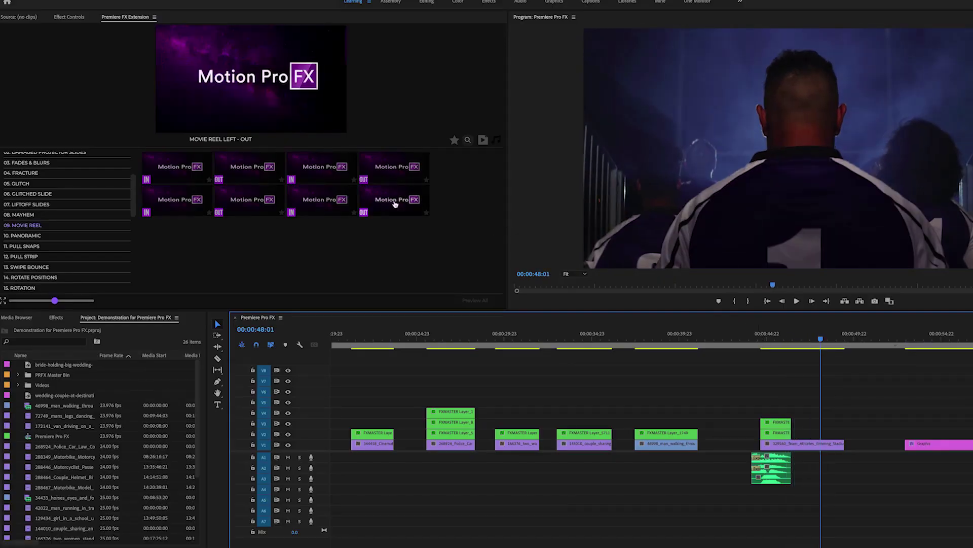
Add a Damaged Projector Slides preset to the timeline and shift it nine frames later
scroll(31, 223, up, 1)
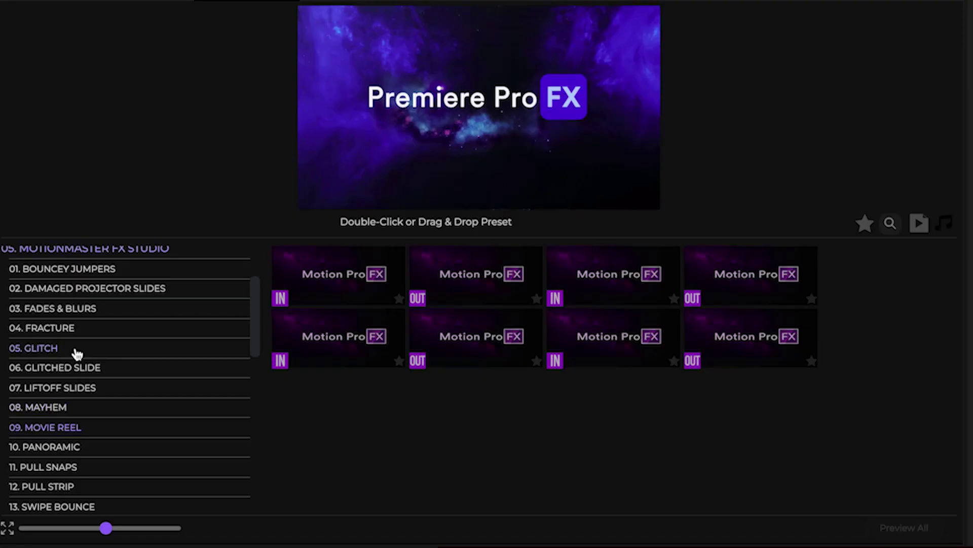
click(101, 289)
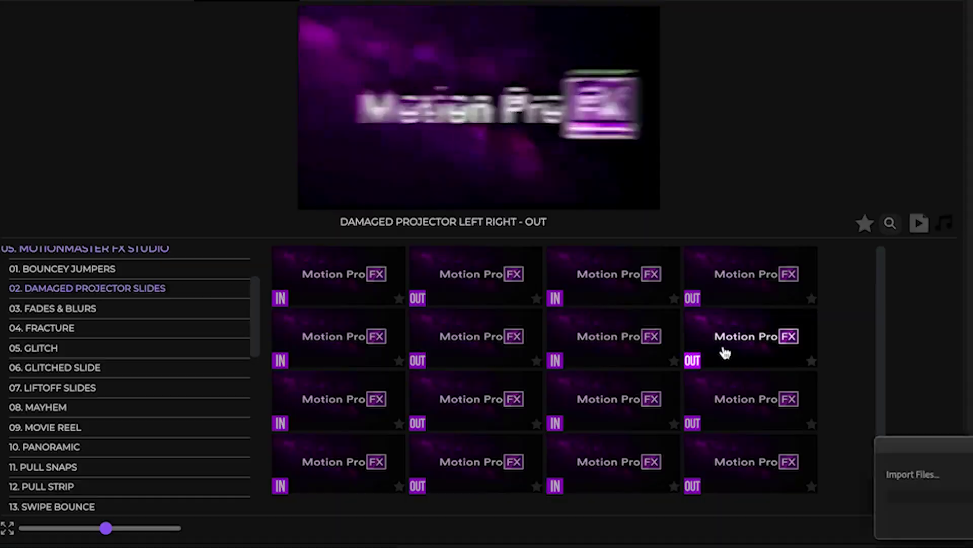
drag(725, 352, 723, 362)
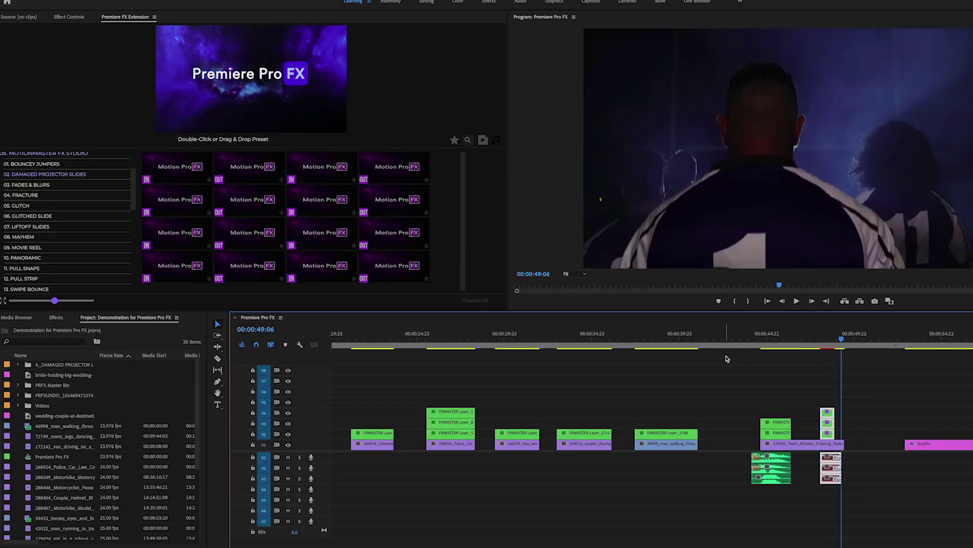
drag(827, 420, 842, 417)
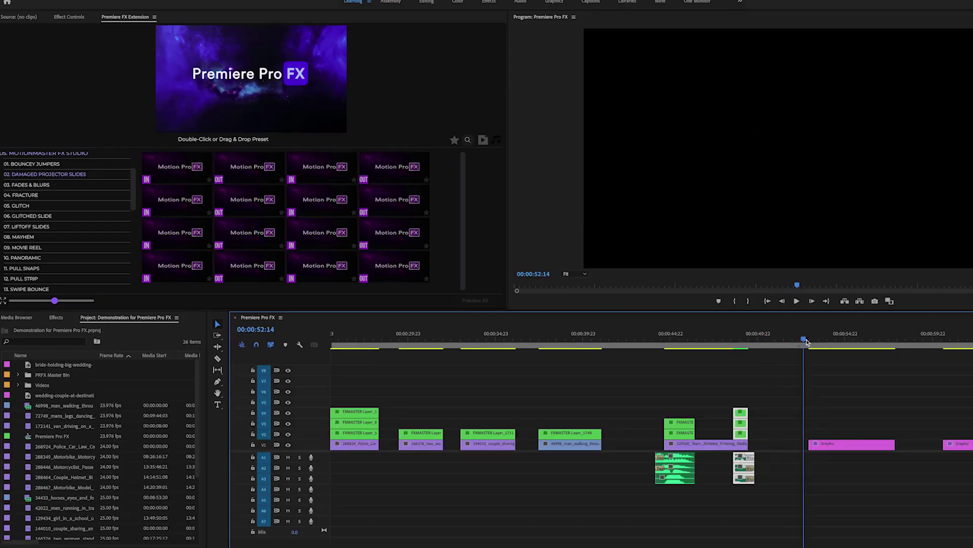
drag(807, 343, 812, 341)
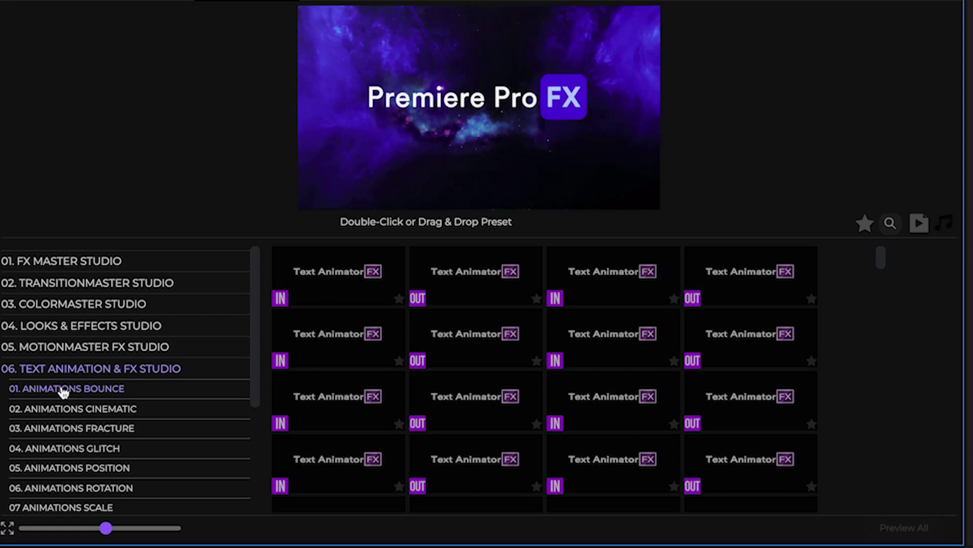
Apply Text Bounce In and Text Bounce Out to the Create title and shorten its graphic clip
double_click(351, 340)
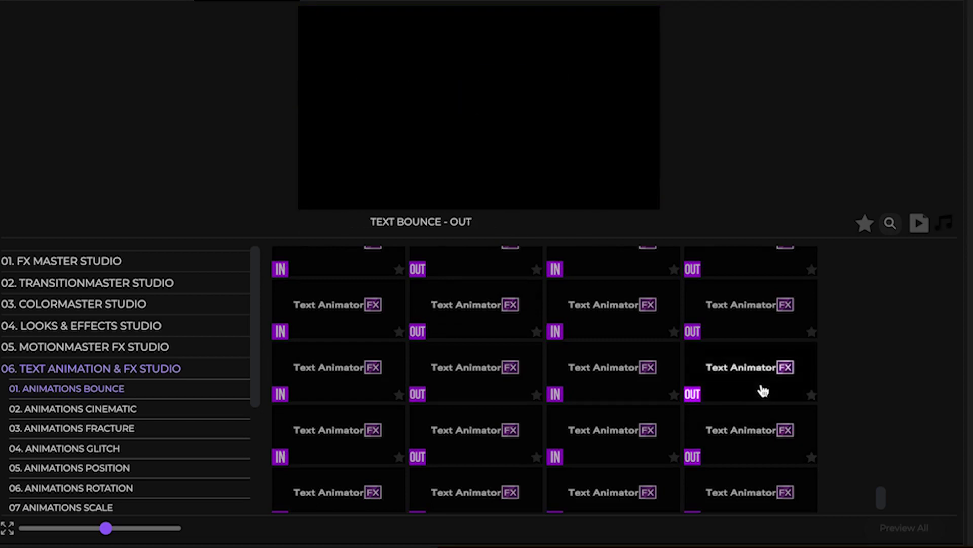
double_click(759, 385)
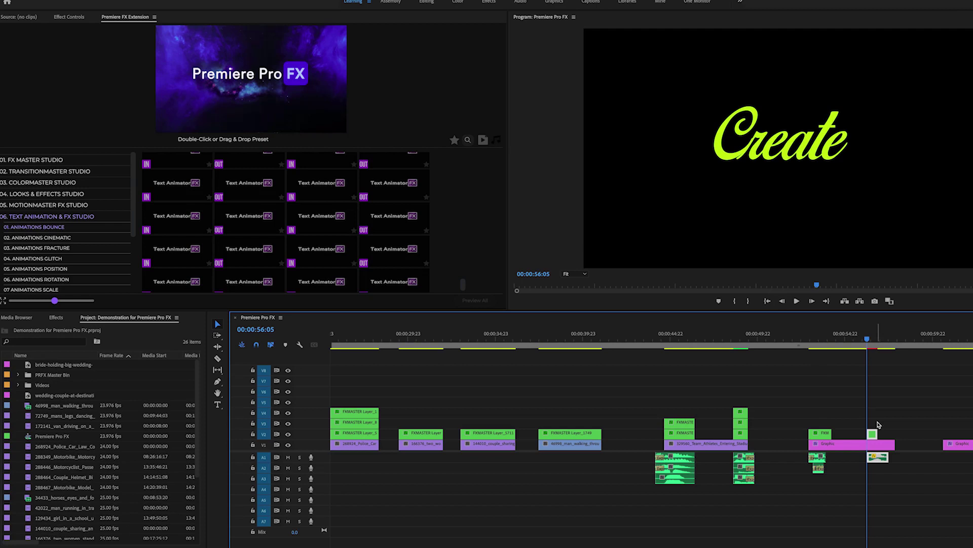
drag(892, 442, 876, 442)
Play back the bouncing Create title and the following CINEMA title section
click(806, 342)
key(space)
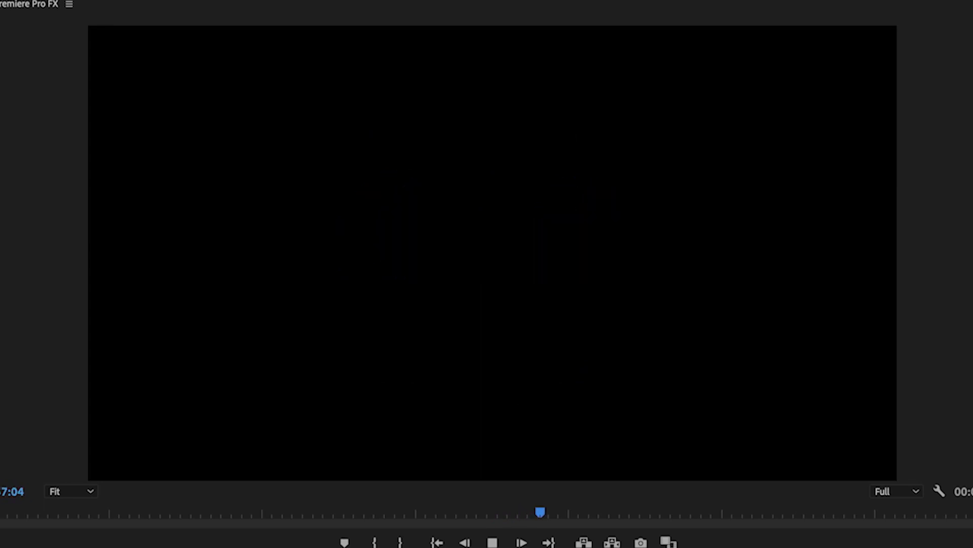
key(space)
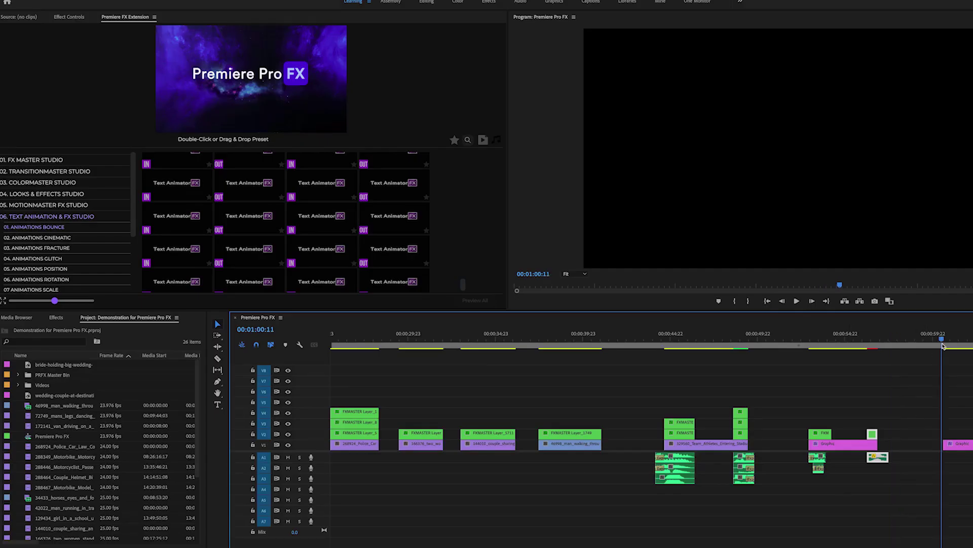
scroll(943, 346, right, 5)
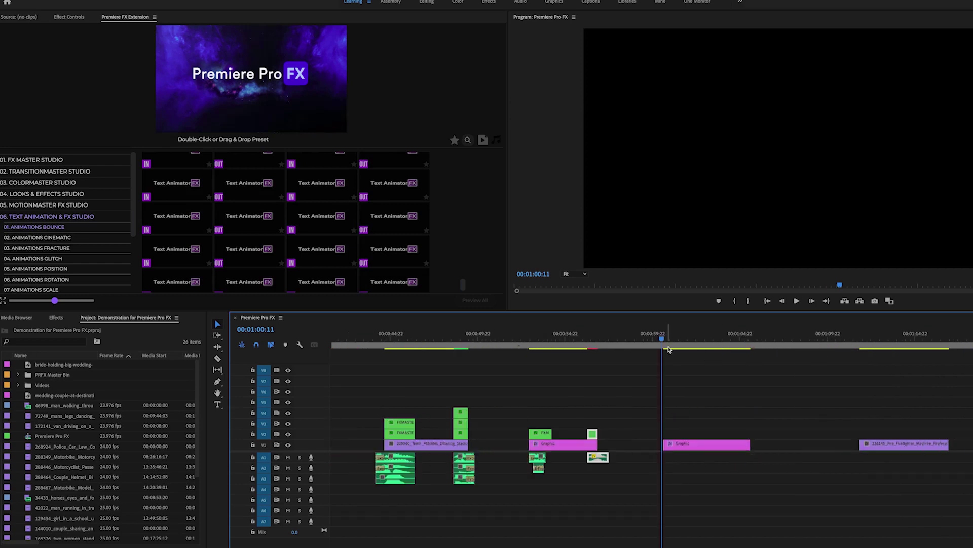
key(space)
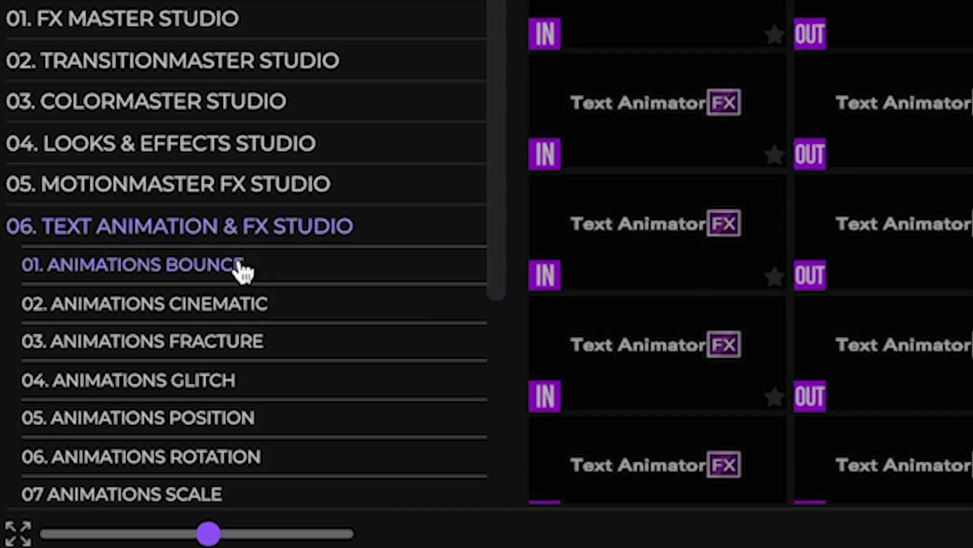
Apply a Text Cinematic animation preset to the CINEMA title and play into the firefighter clip
click(186, 310)
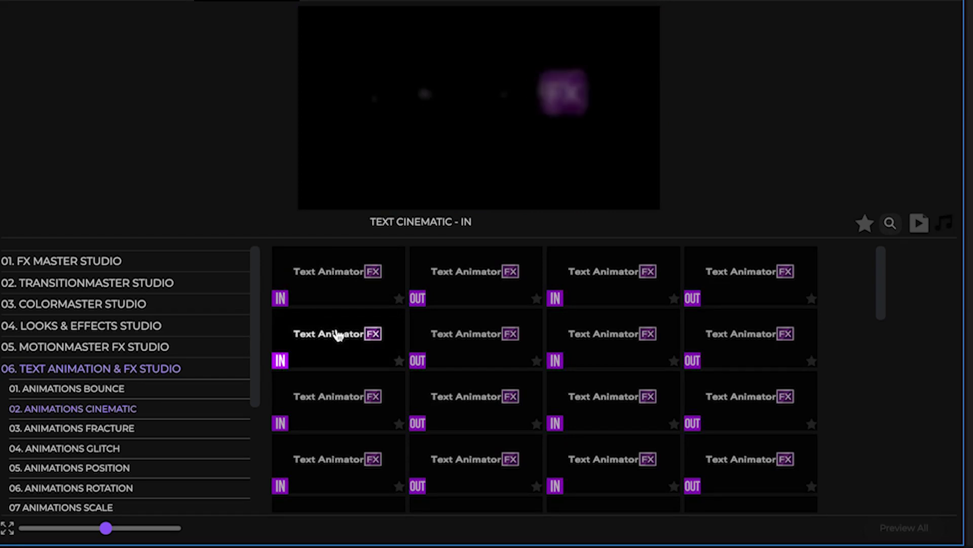
drag(337, 335, 373, 362)
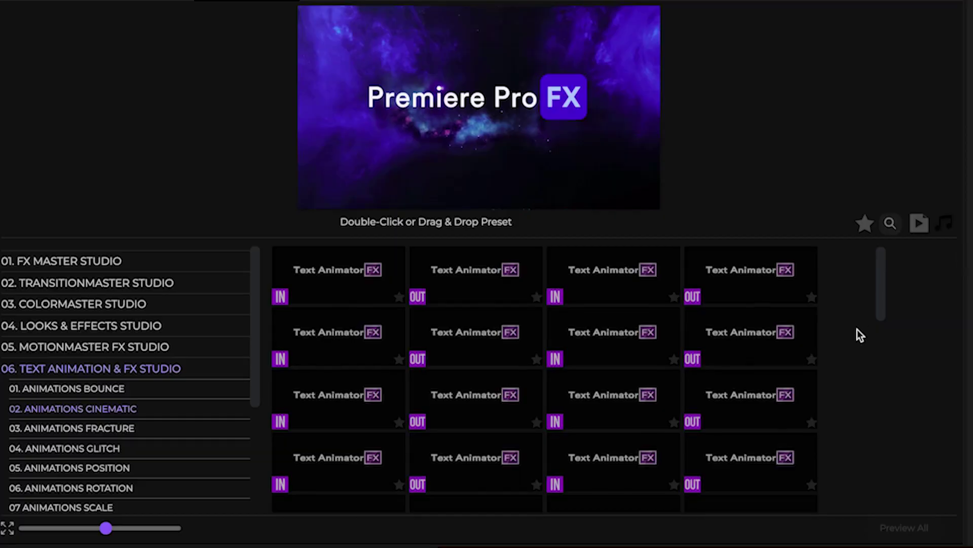
scroll(860, 335, down, 2)
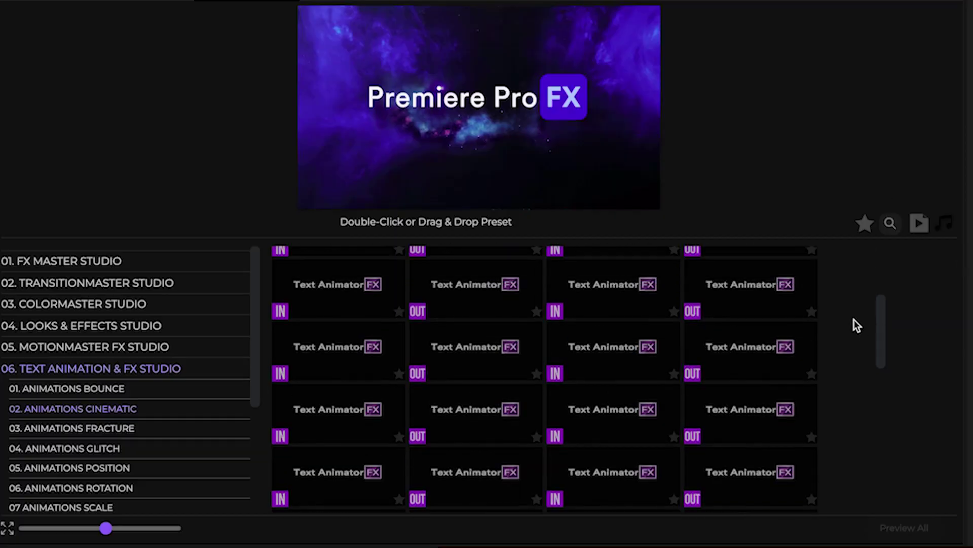
scroll(854, 325, down, 1)
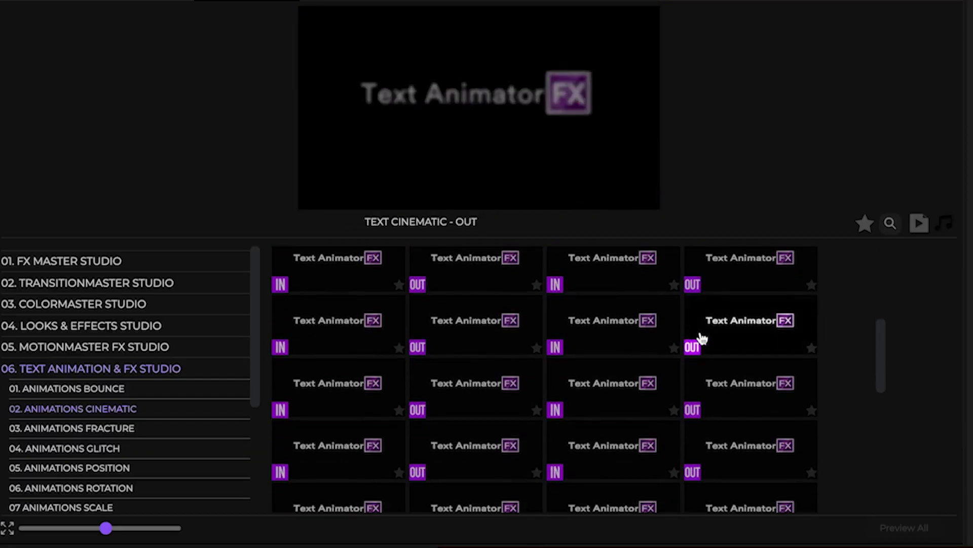
double_click(711, 335)
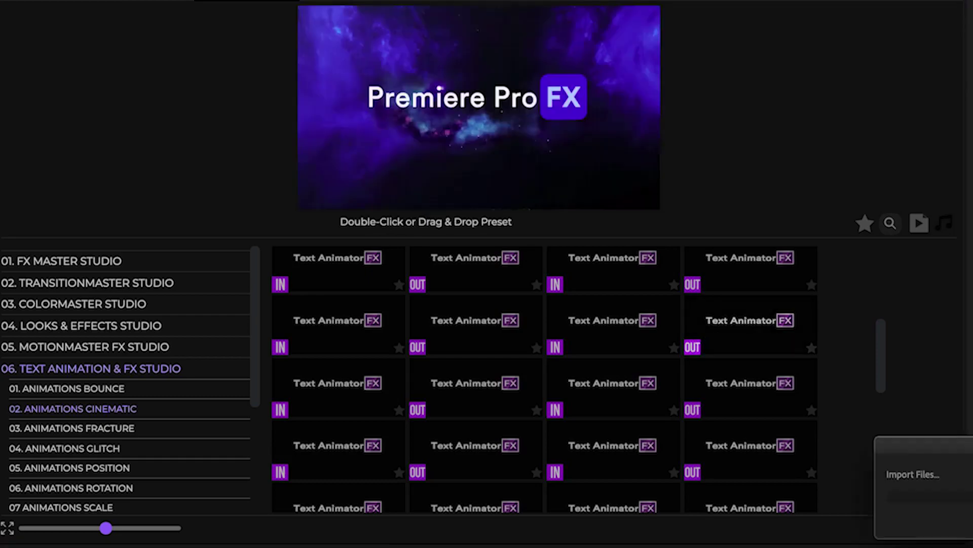
key(space)
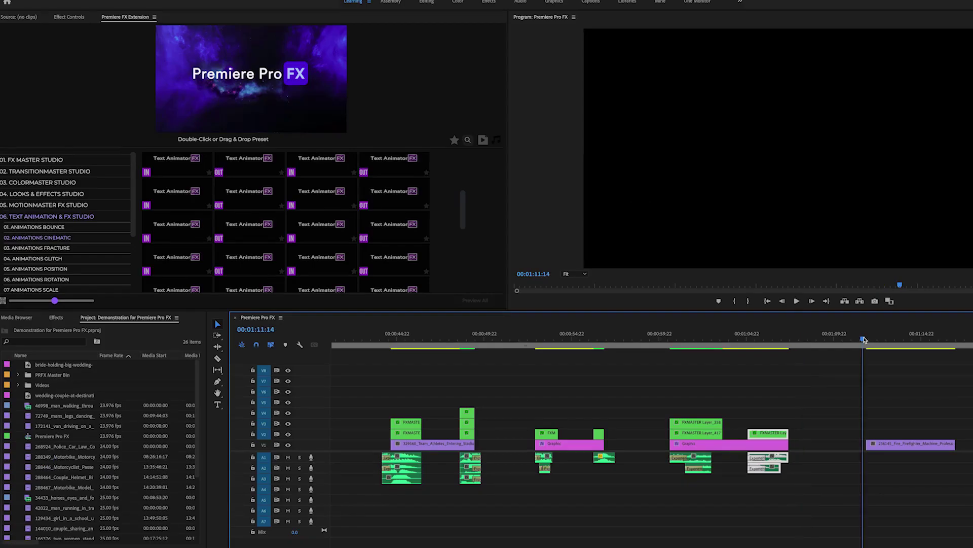
key(space)
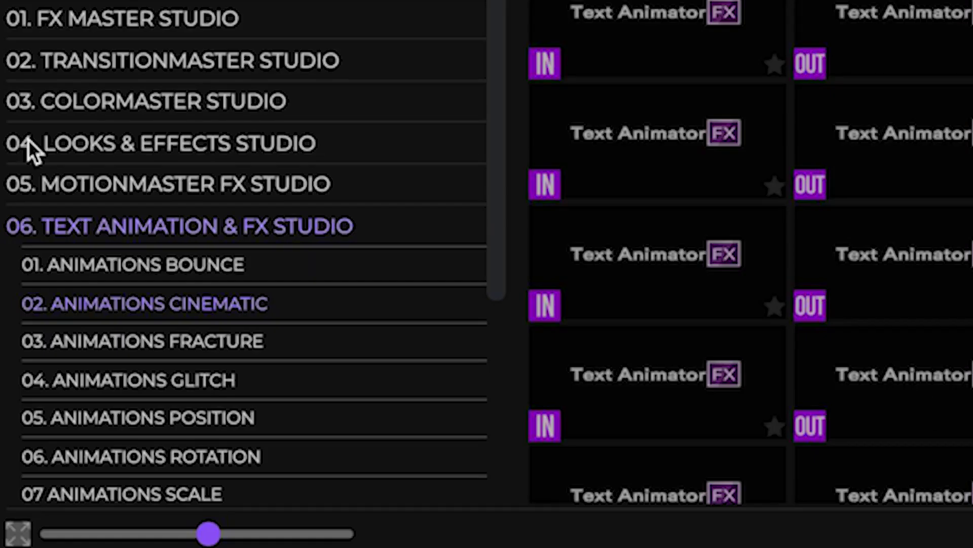
Bring up the Camera Motion FX Studio's 4. Handheld Camera presets
click(76, 221)
click(81, 276)
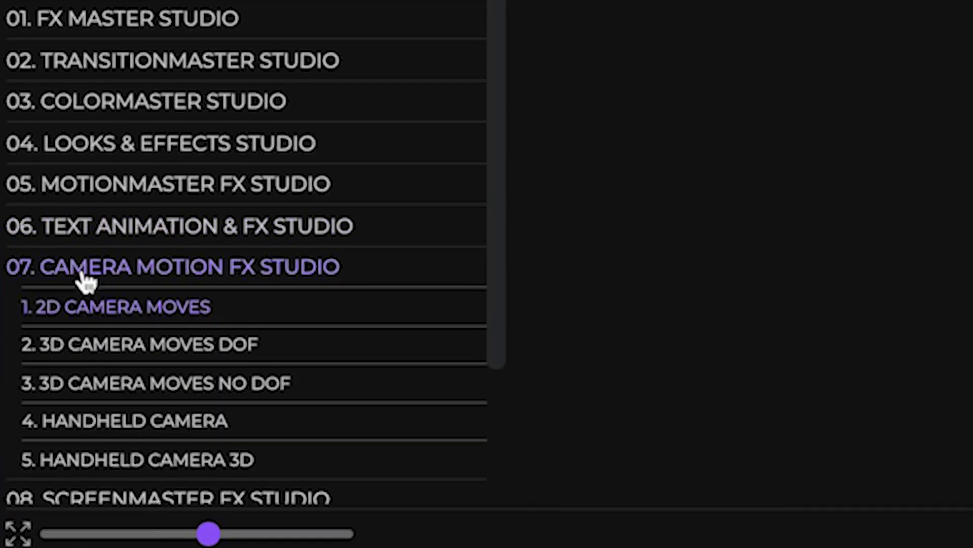
click(122, 421)
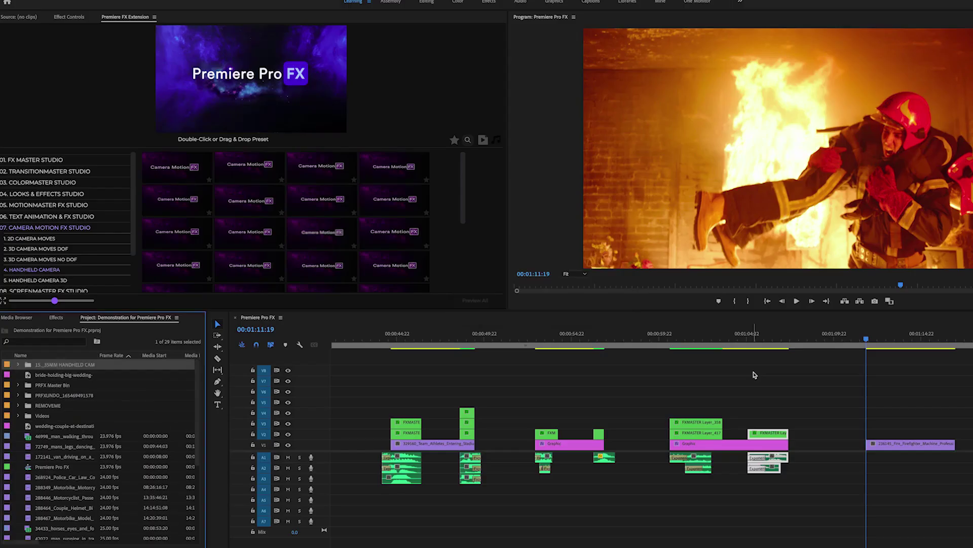
Play the firefighter clip with its new layers, then preview the running-man clip
key(Up)
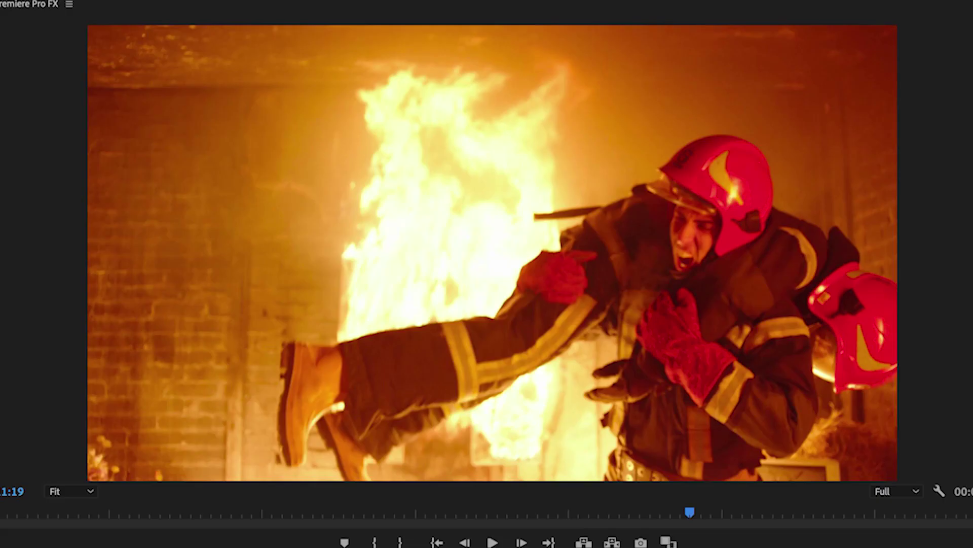
key(space)
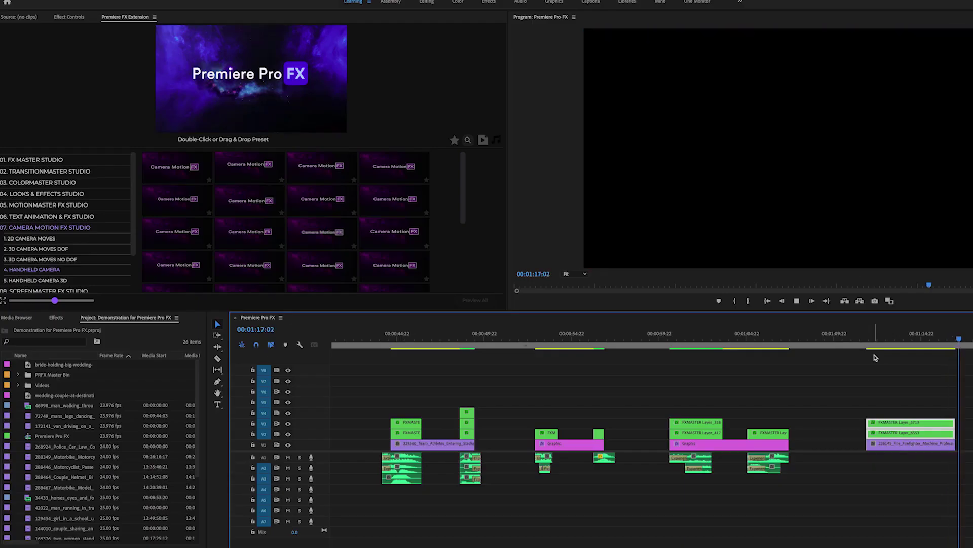
key(space)
click(407, 339)
key(space)
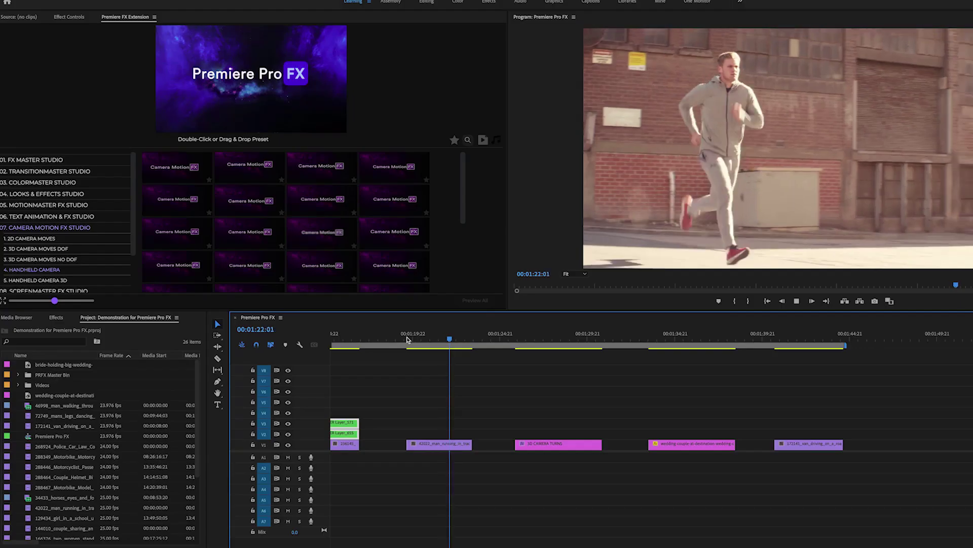
key(space)
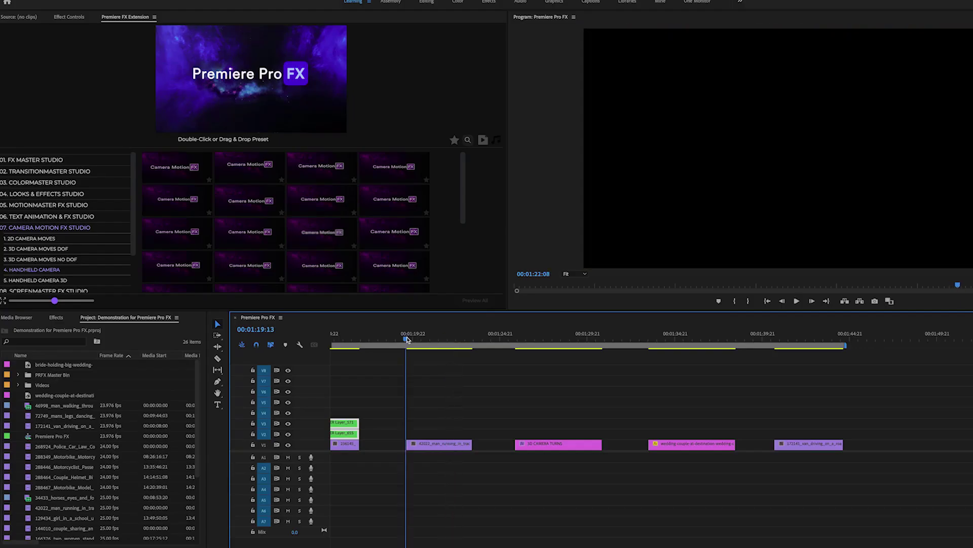
Apply the 35MM Zoom Handheld Camera Motion - Choas preset to the running-man clip, trim it to fit, preview
key(space)
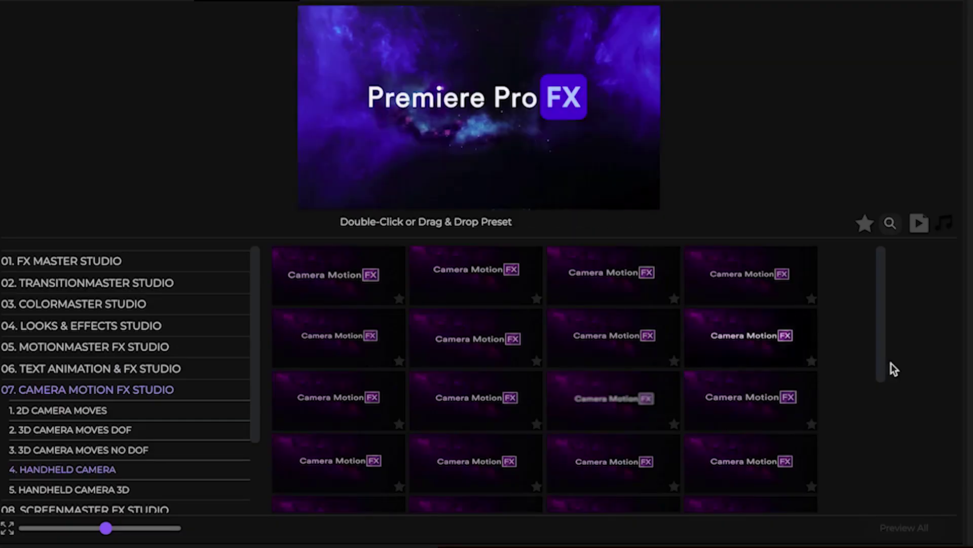
mouse_move(289, 339)
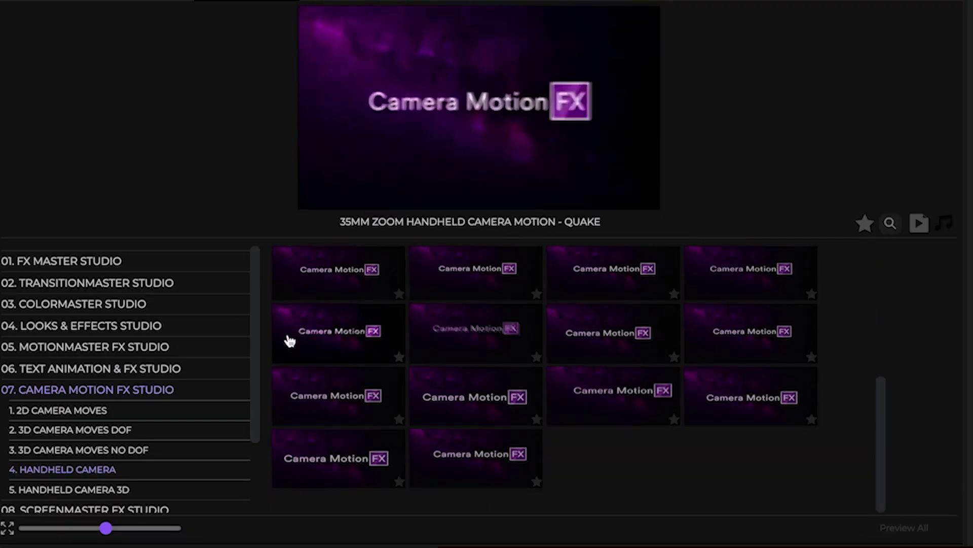
mouse_move(338, 292)
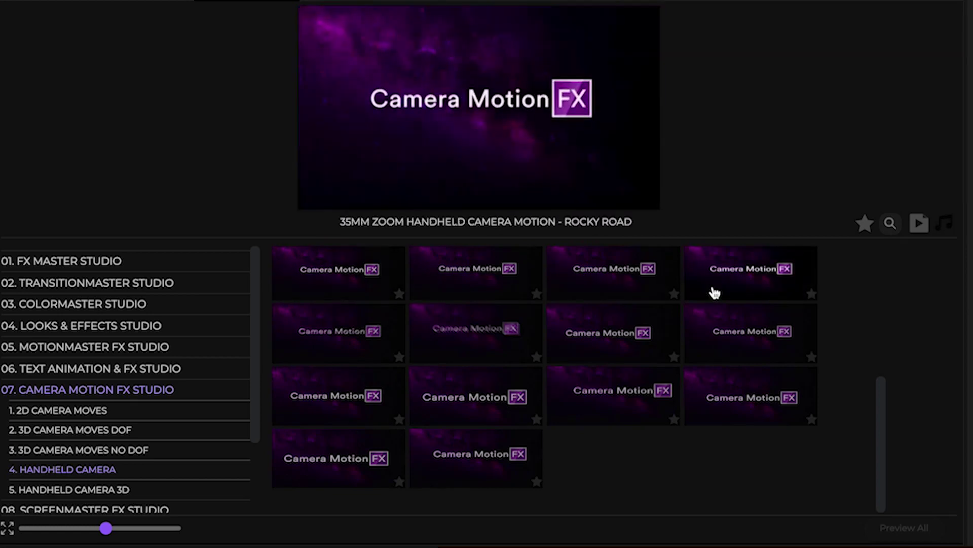
mouse_move(601, 316)
mouse_move(492, 343)
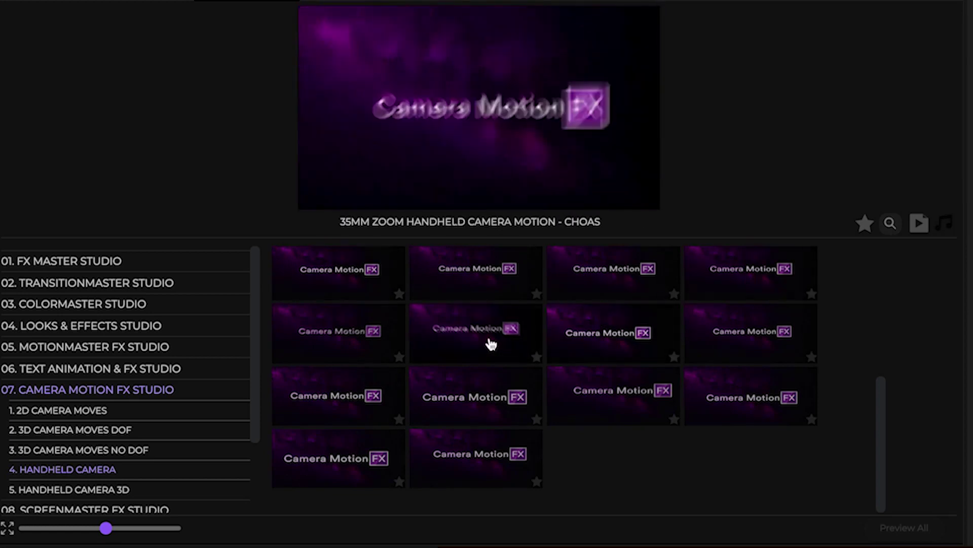
double_click(456, 344)
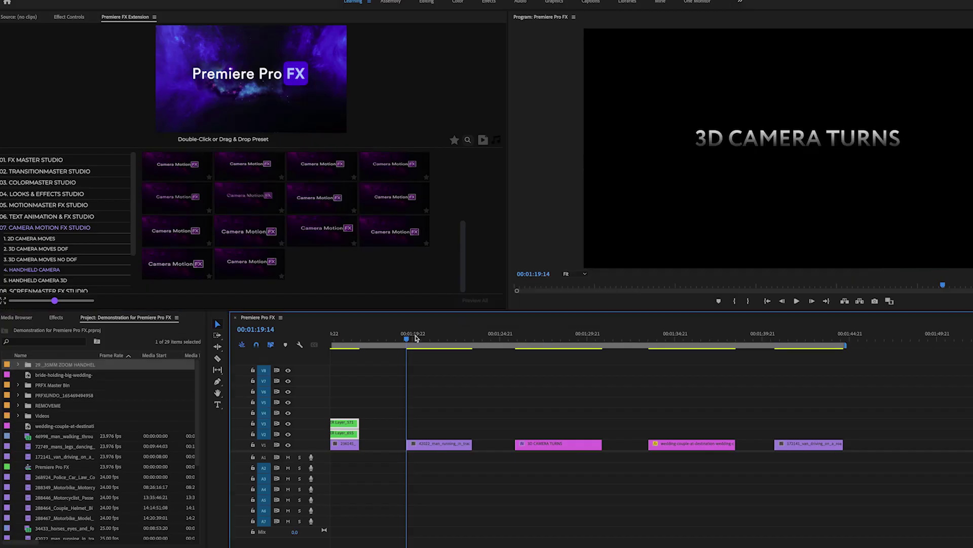
drag(581, 433, 472, 424)
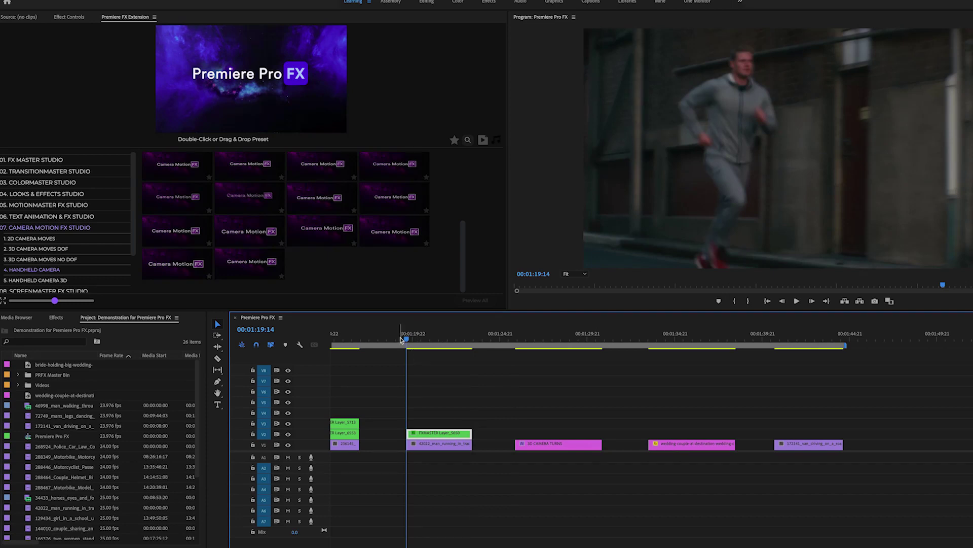
key(space)
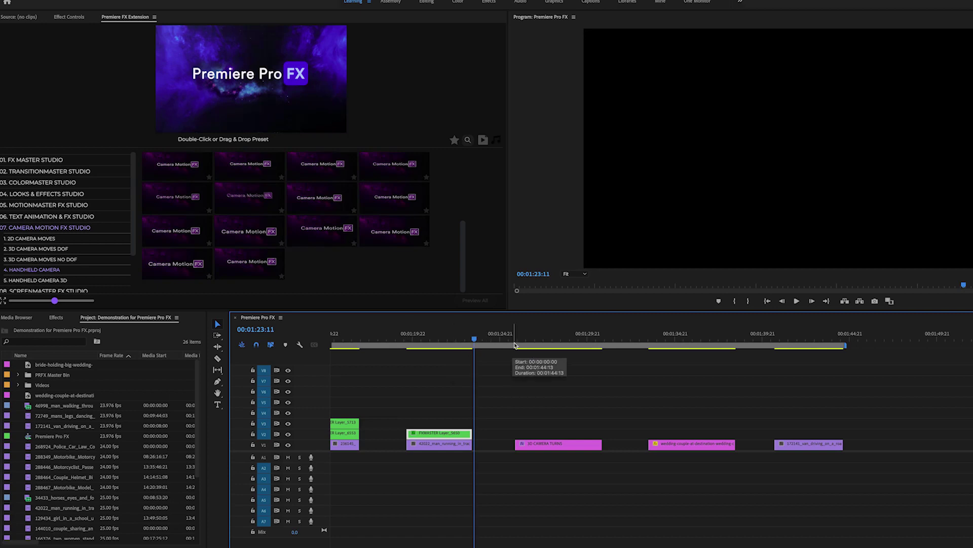
click(516, 342)
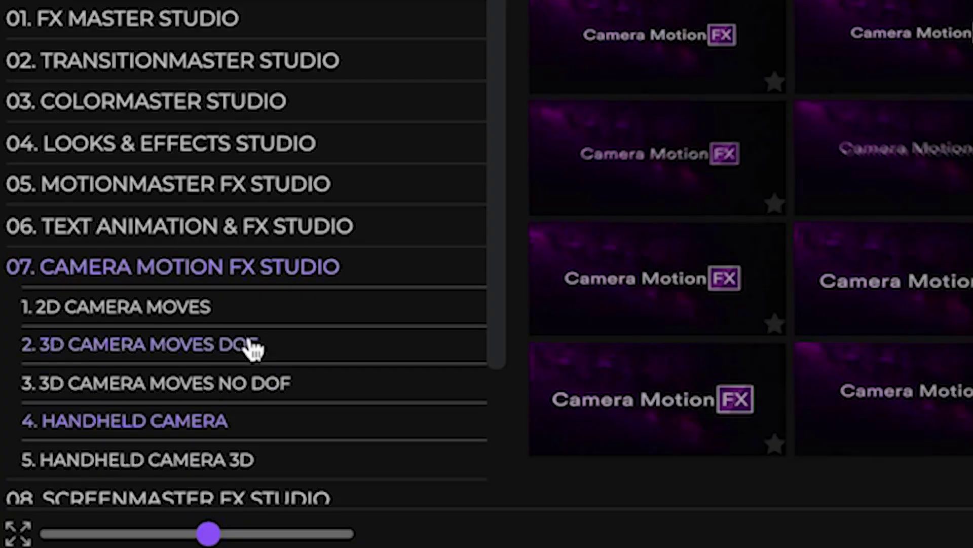
Add 2. 3D Camera Moves DOF layers over the 3D CAMERA TURNS title and extend the title to match
click(69, 250)
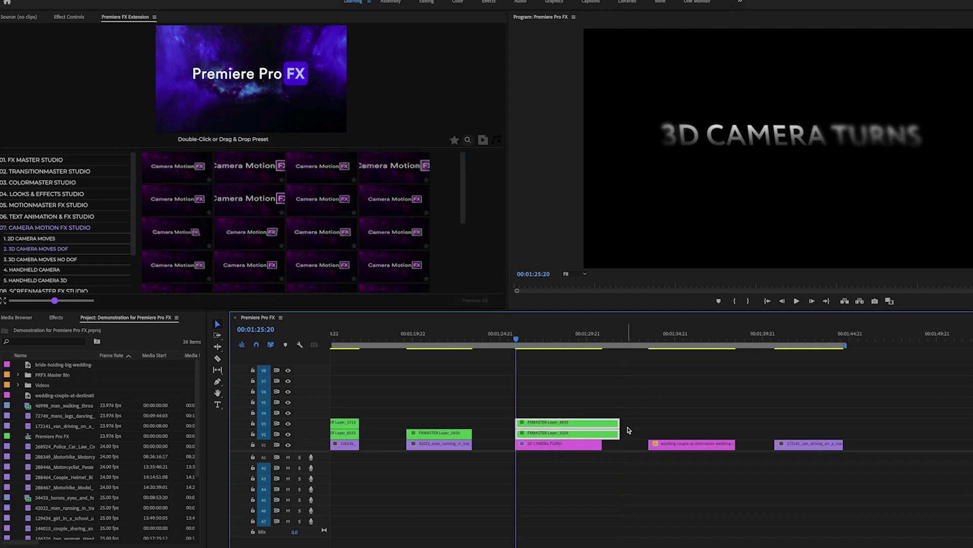
drag(603, 443, 619, 443)
key(space)
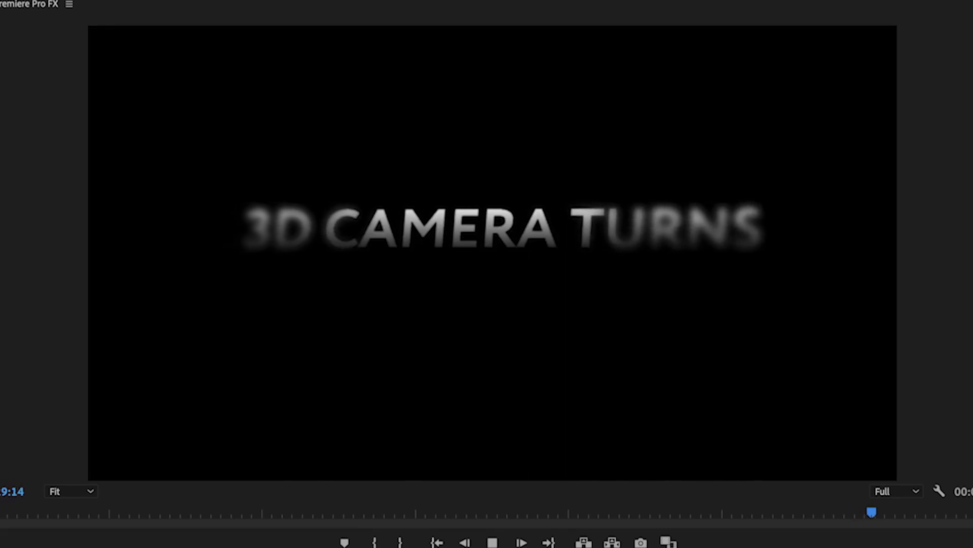
key(space)
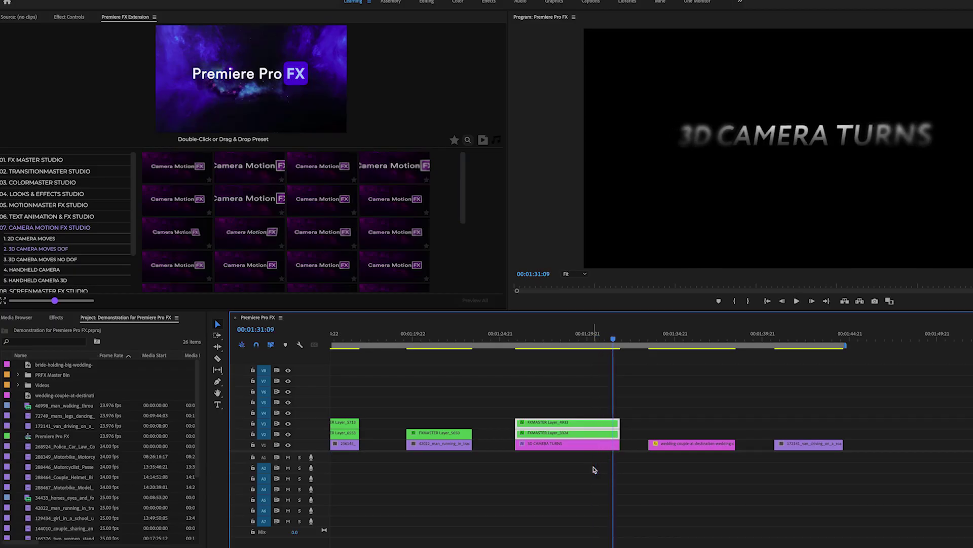
click(641, 337)
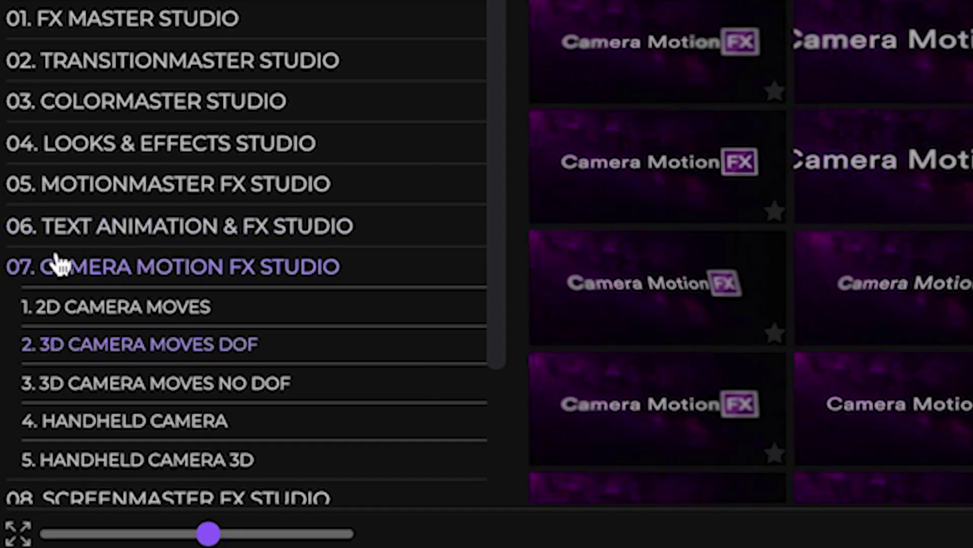
Drop a Screenmaster Motion Parallax FX preset onto the wedding clip, extend the clip to cover it, and play
click(68, 272)
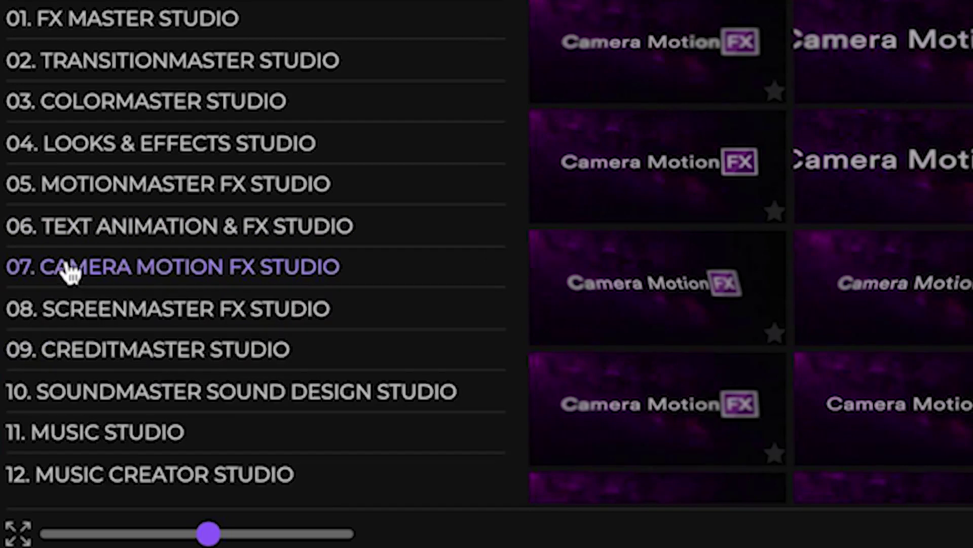
click(72, 304)
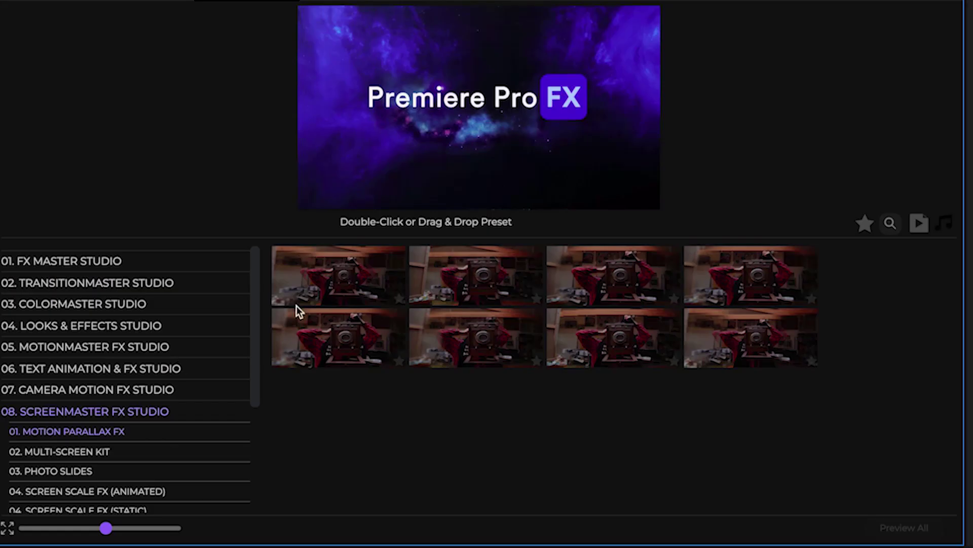
mouse_move(324, 293)
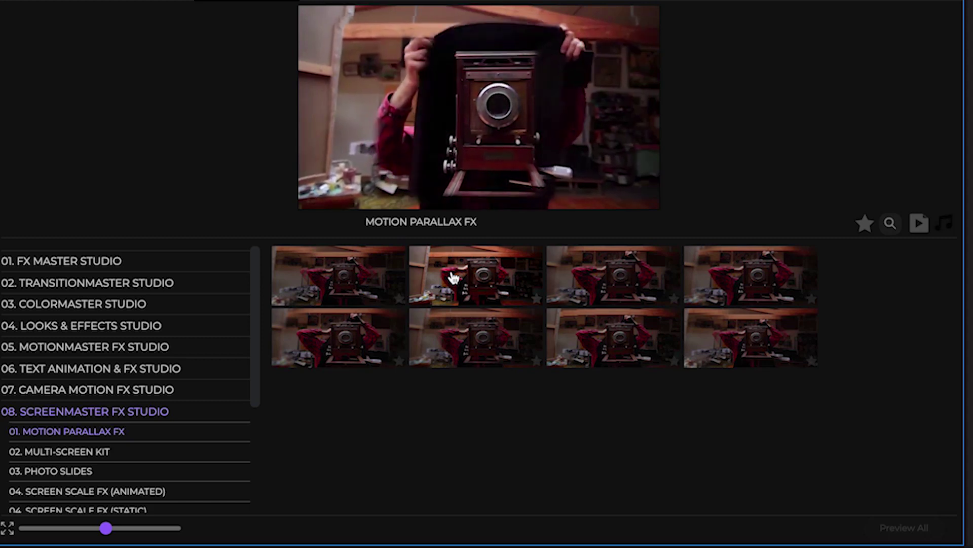
drag(453, 278, 666, 463)
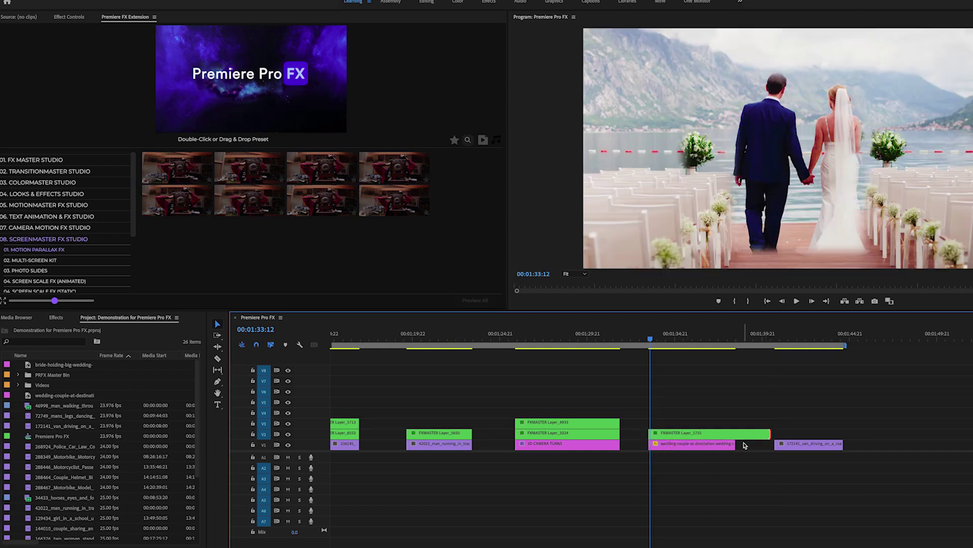
drag(734, 444, 769, 445)
key(space)
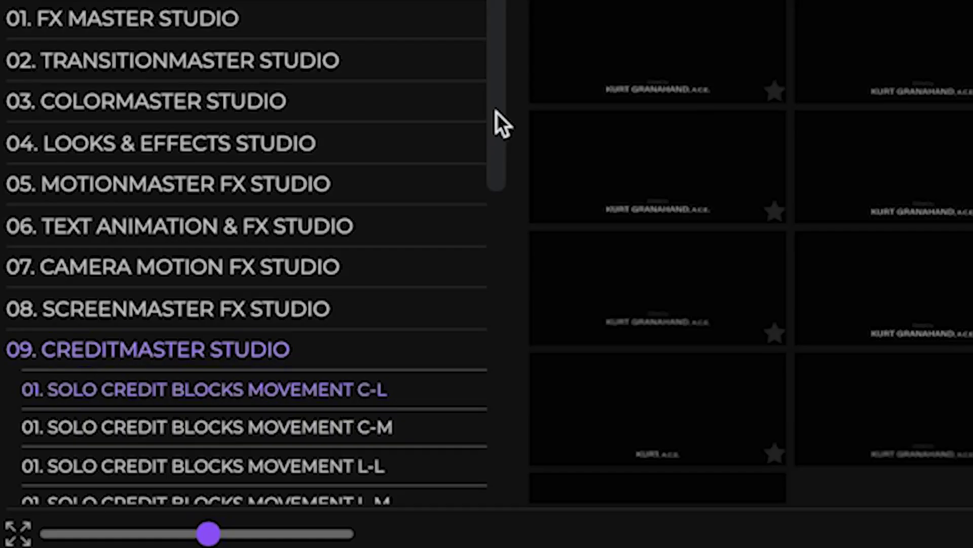
drag(497, 112, 498, 227)
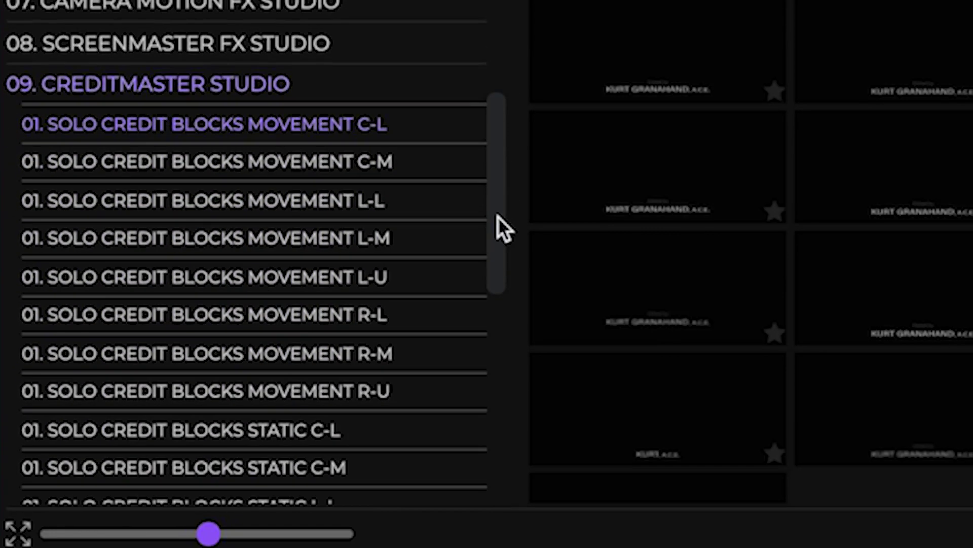
Retype the name in the Directed by credit as PHANTAZMA and preview the credit
click(381, 170)
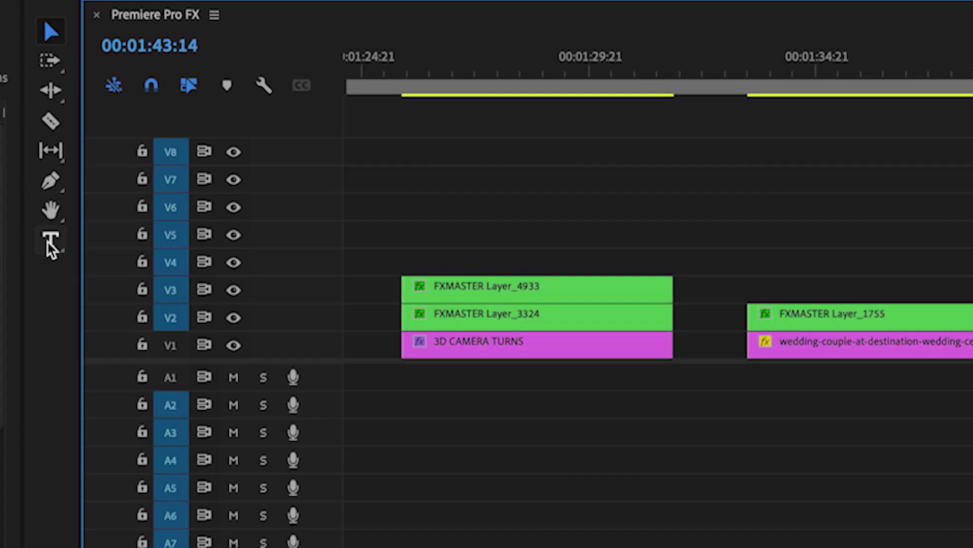
click(48, 243)
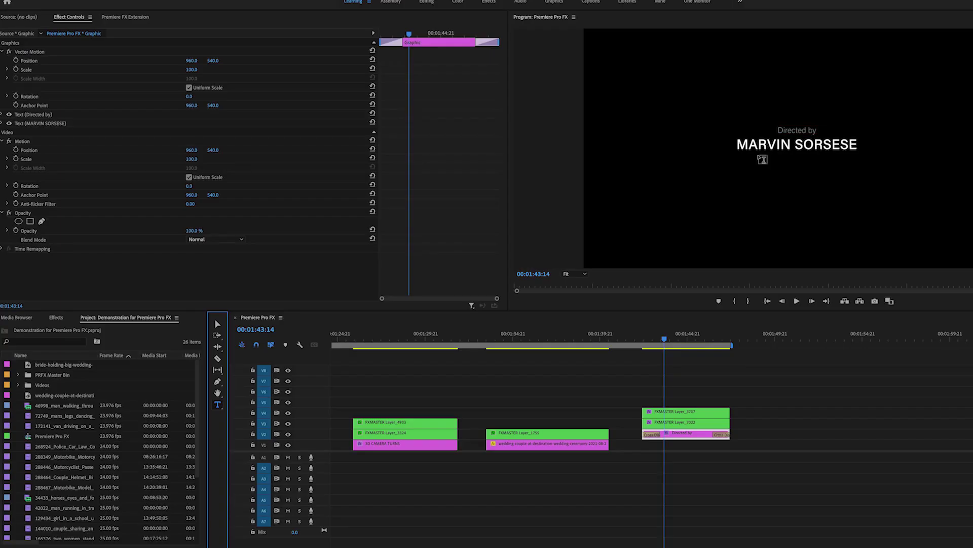
click(760, 149)
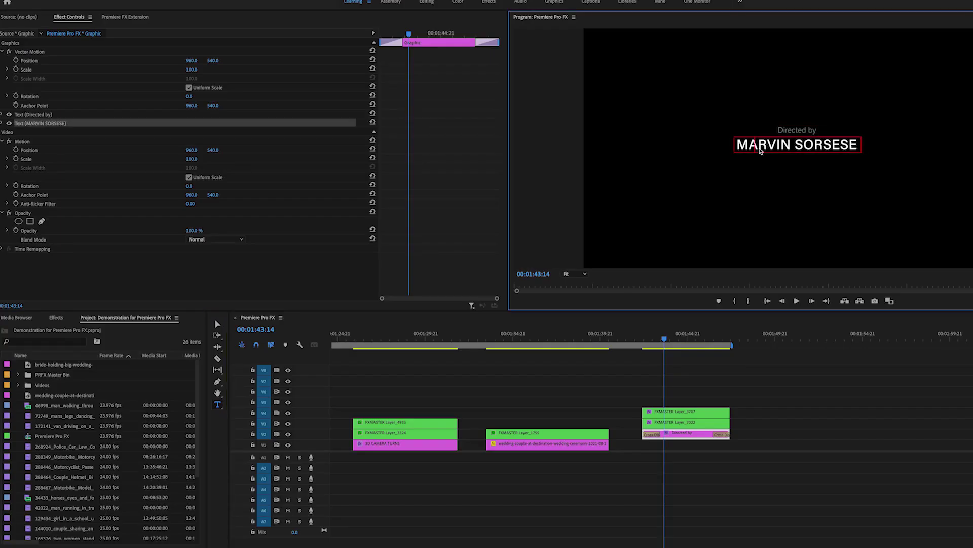
text(PHANTAZMA)
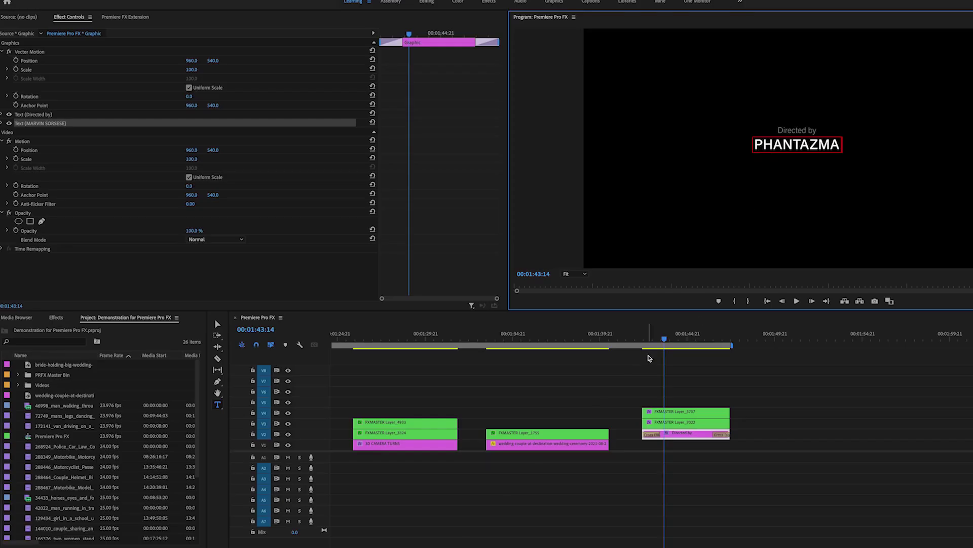
click(639, 335)
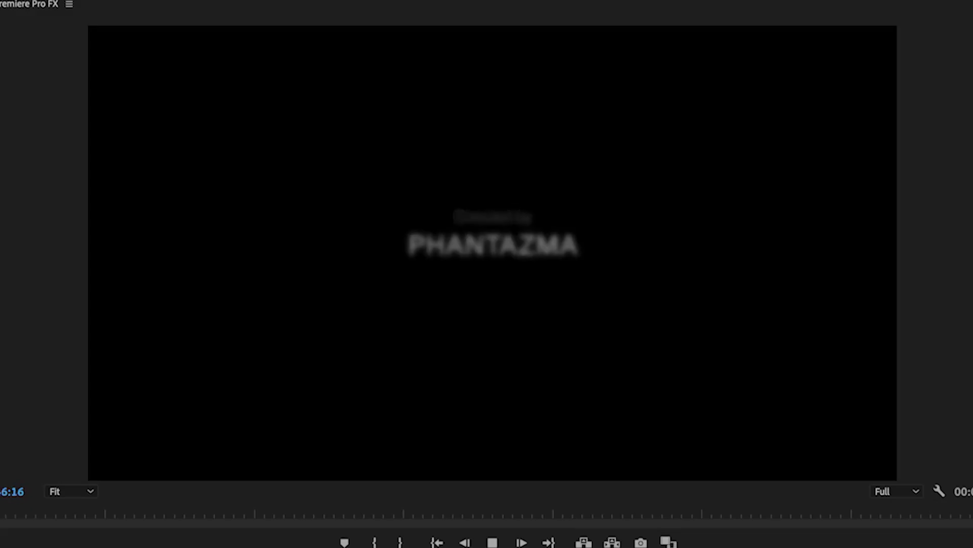
click(673, 341)
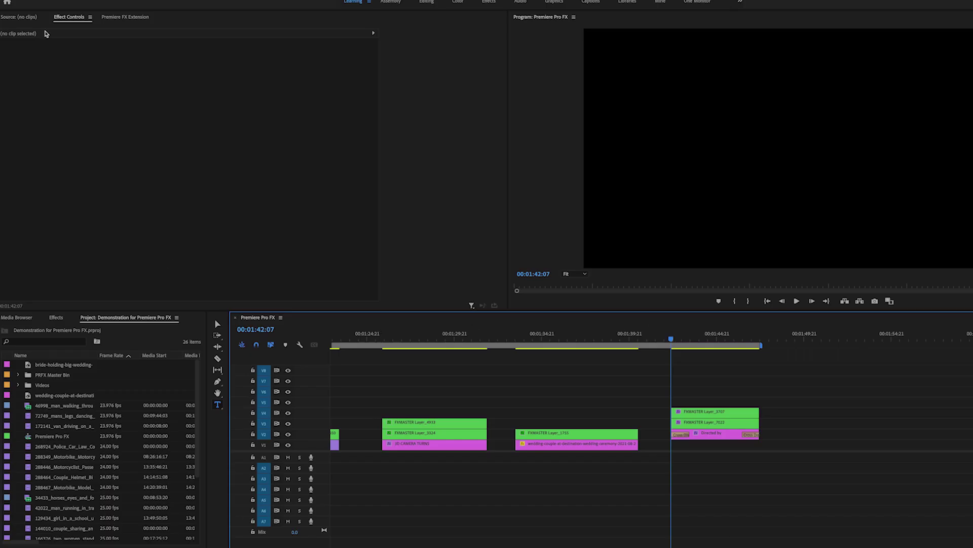
Add the Soundmaster 07. Fades Fade to Black (Fast) sound under the Directed by credit and play it
click(125, 18)
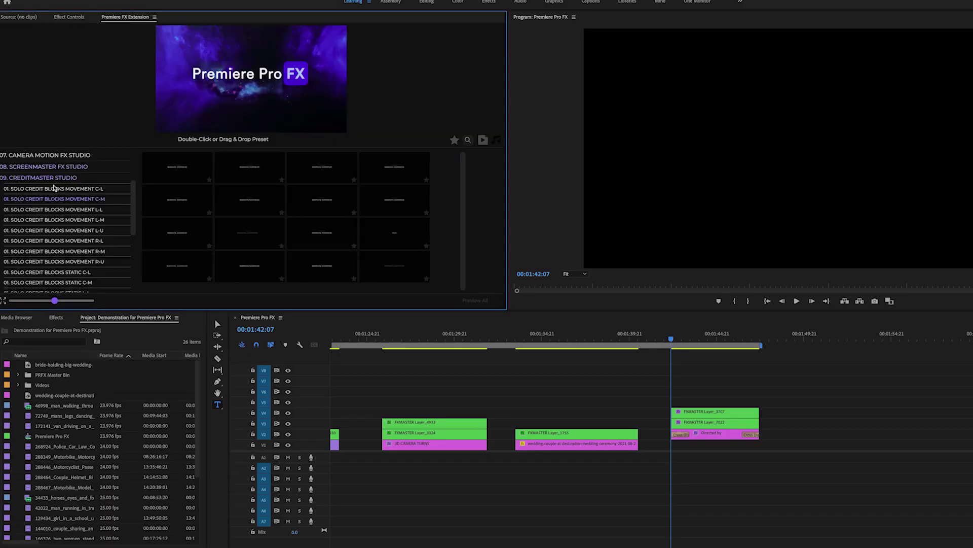
click(57, 178)
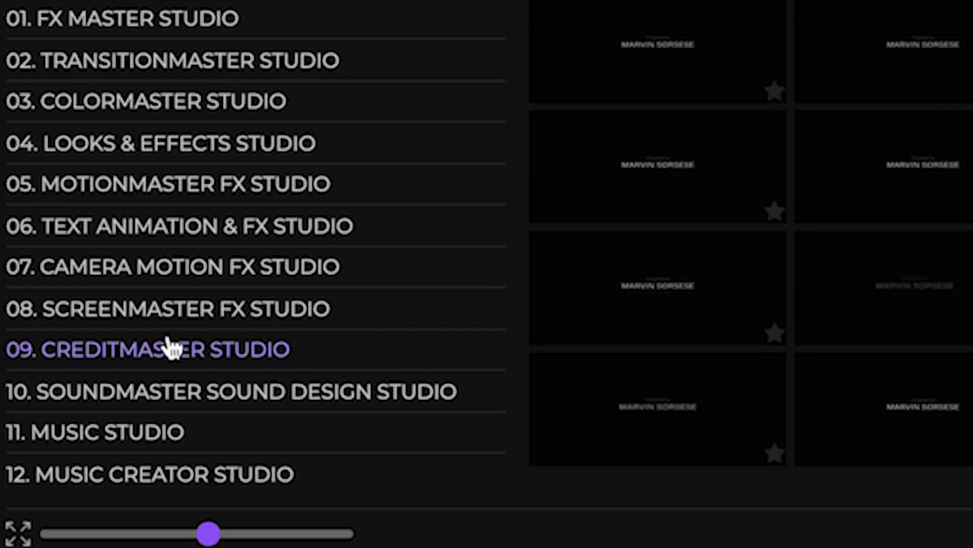
click(44, 263)
scroll(167, 396, down, 6)
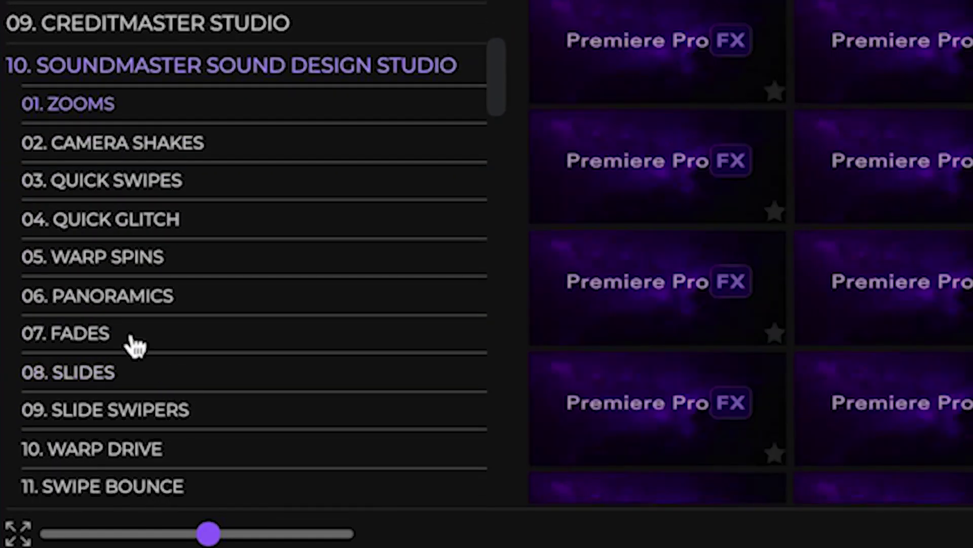
click(109, 337)
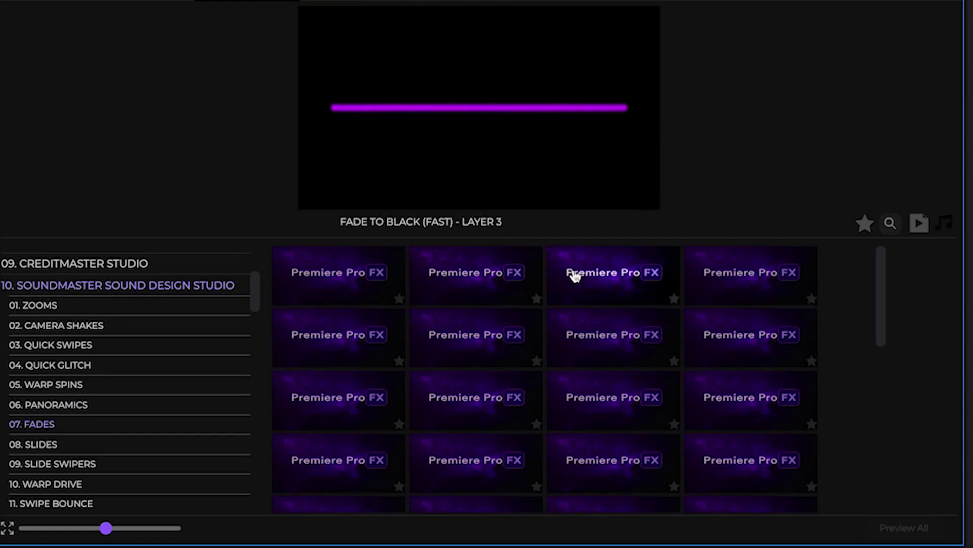
double_click(575, 276)
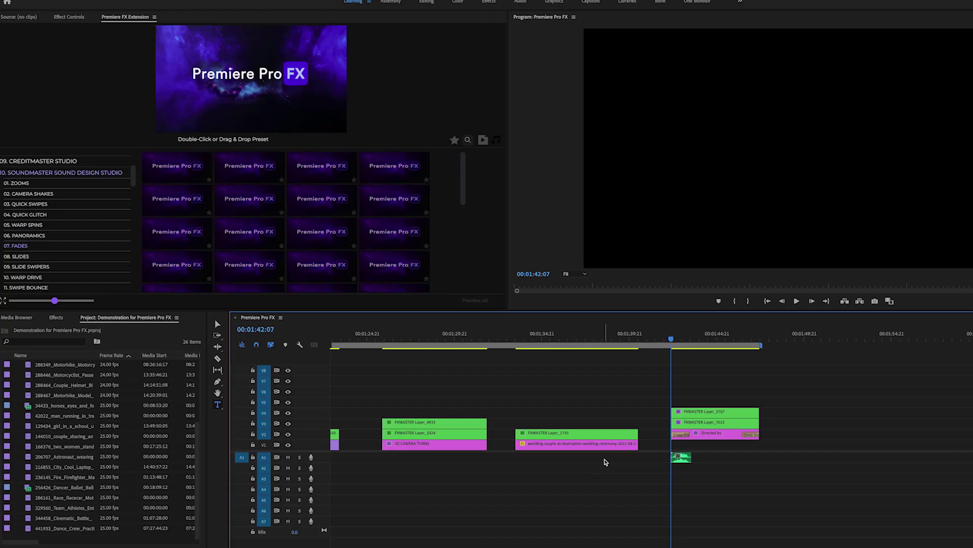
key(space)
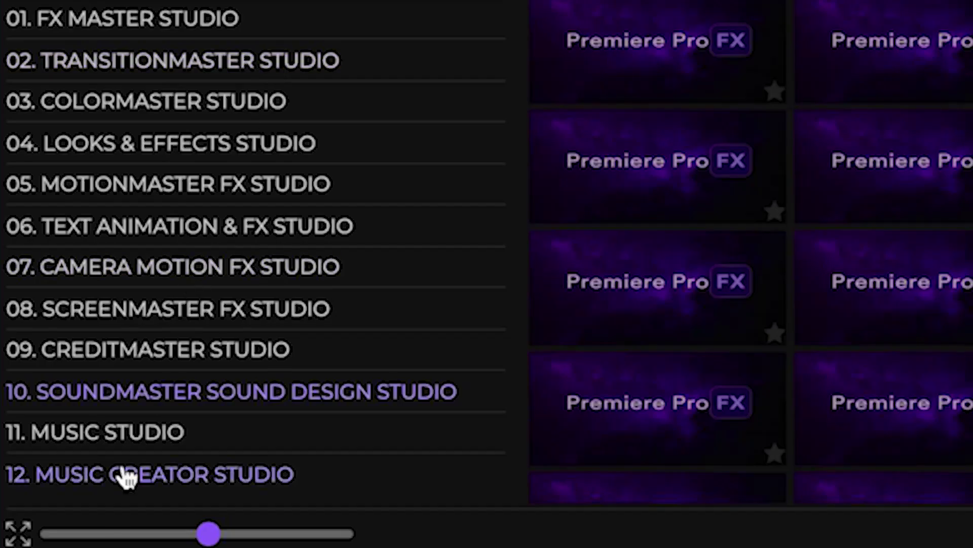
Add the (Trailer) Epic World Mix from Music Studio > Movie Trailers and play the sequence
click(130, 441)
scroll(104, 495, down, 2)
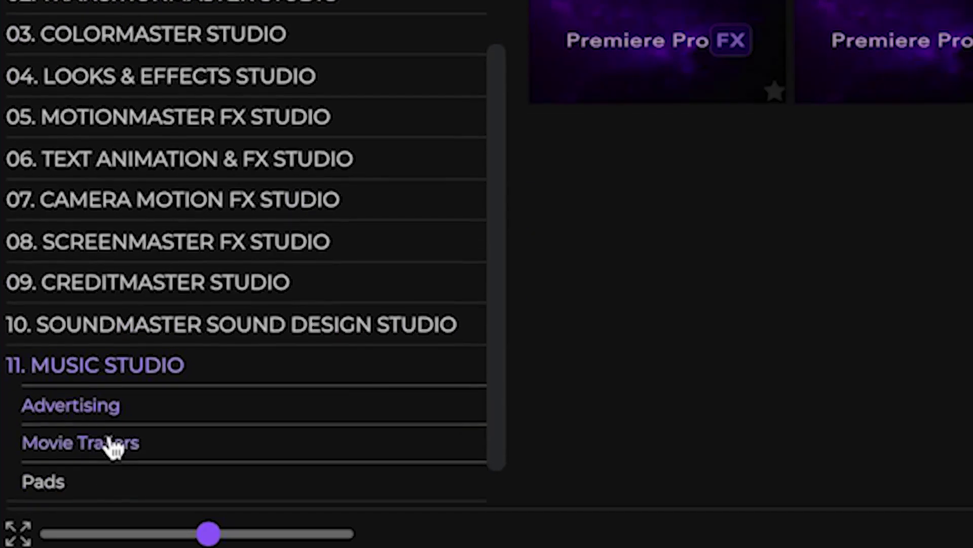
click(109, 443)
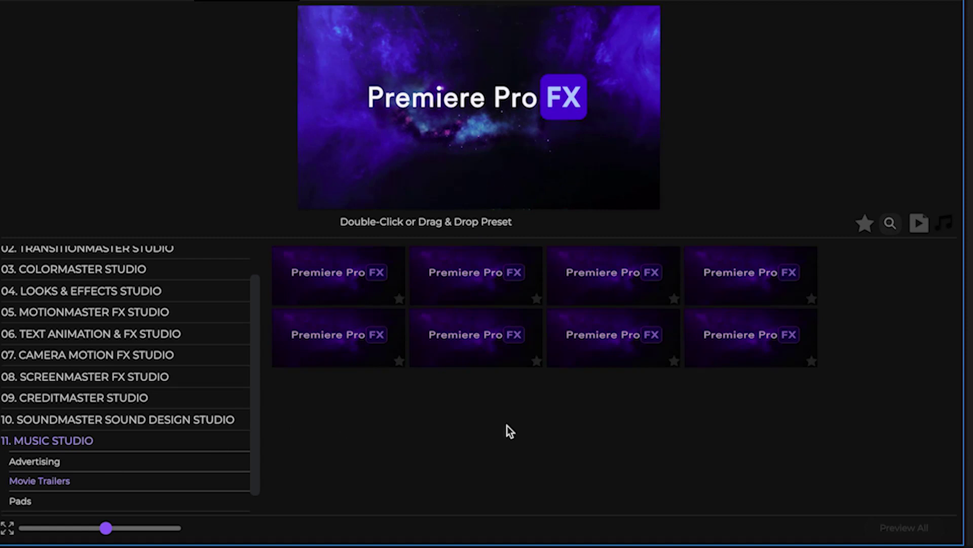
mouse_move(619, 263)
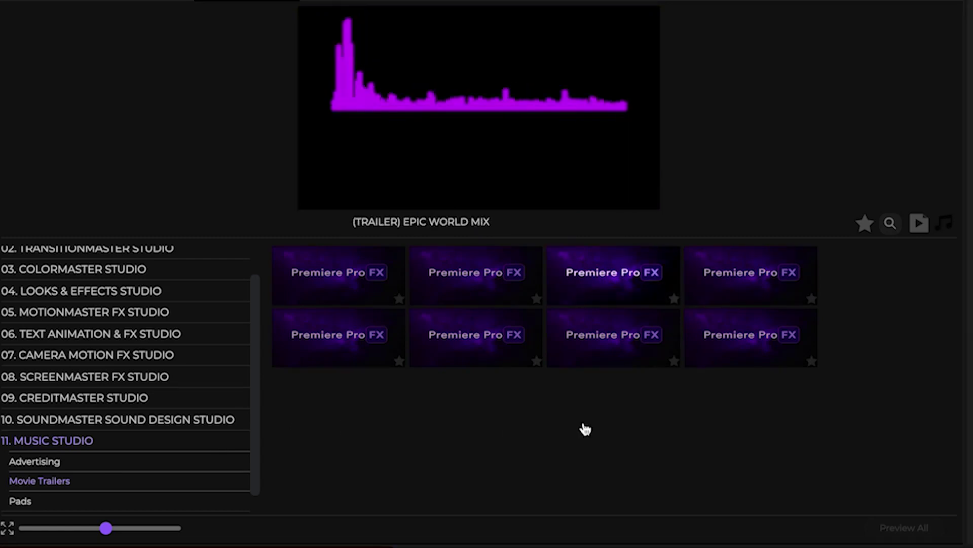
double_click(607, 286)
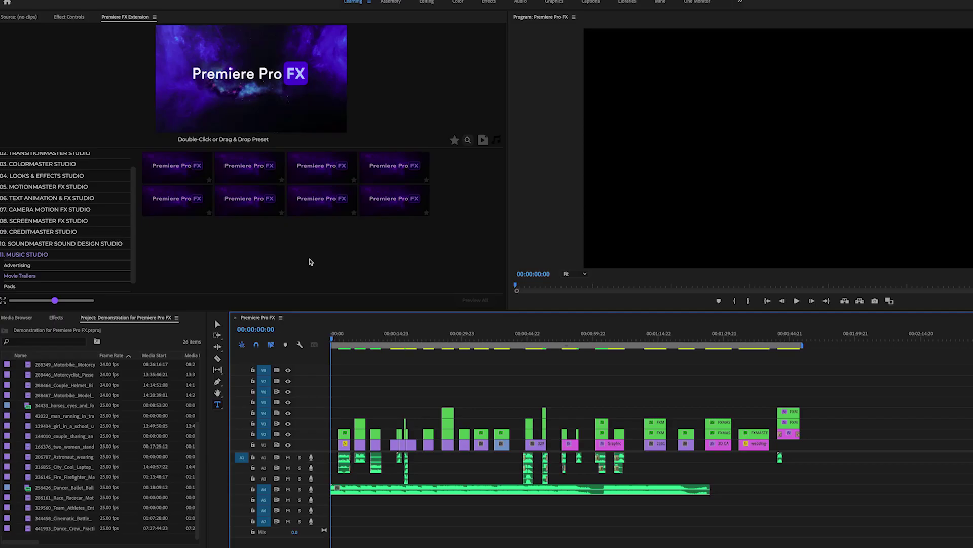
key(space)
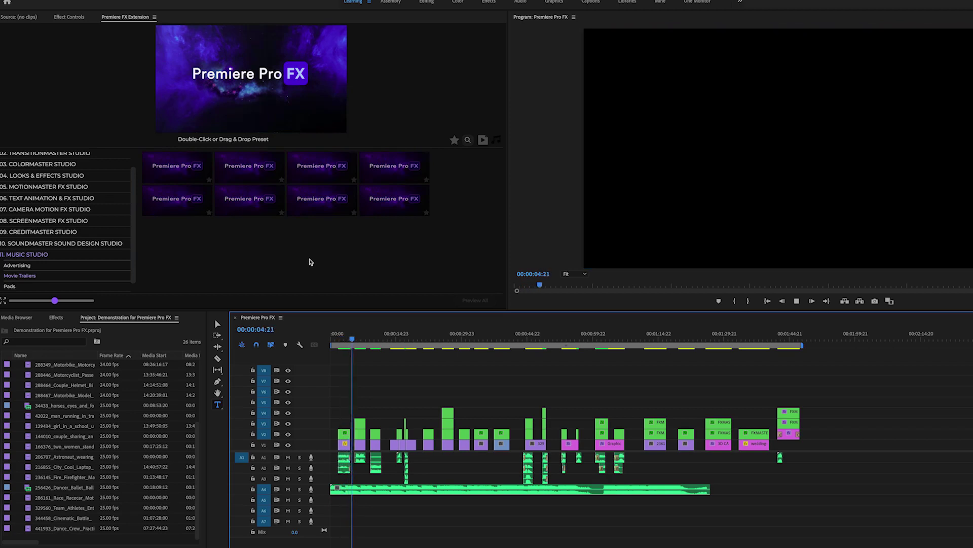
Stop playback and delete the Epic World Mix music clip from track A4
key(space)
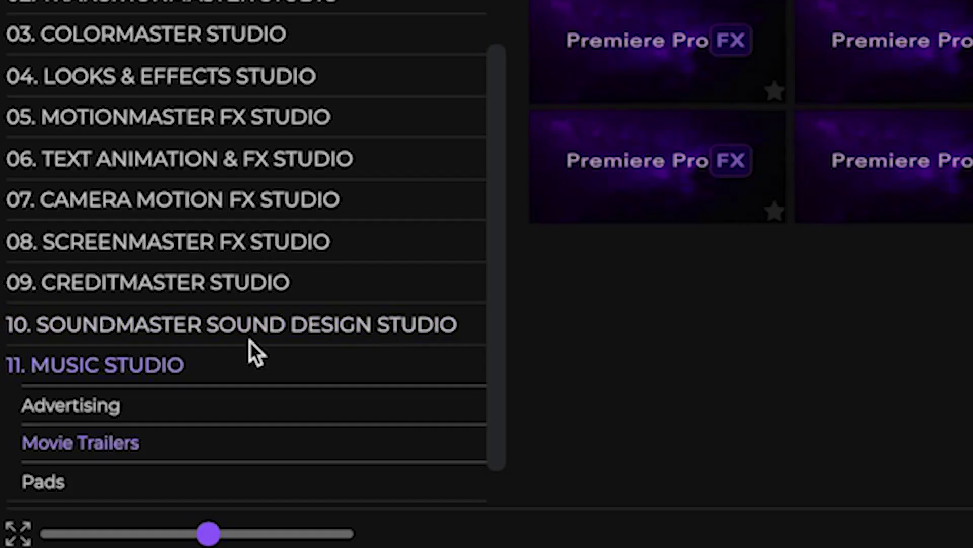
click(152, 370)
click(147, 469)
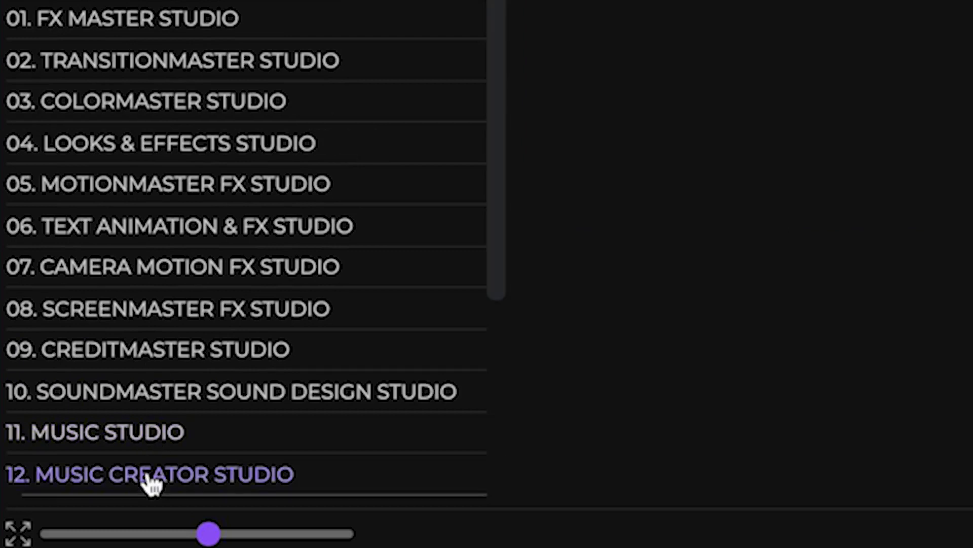
scroll(324, 350, down, 6)
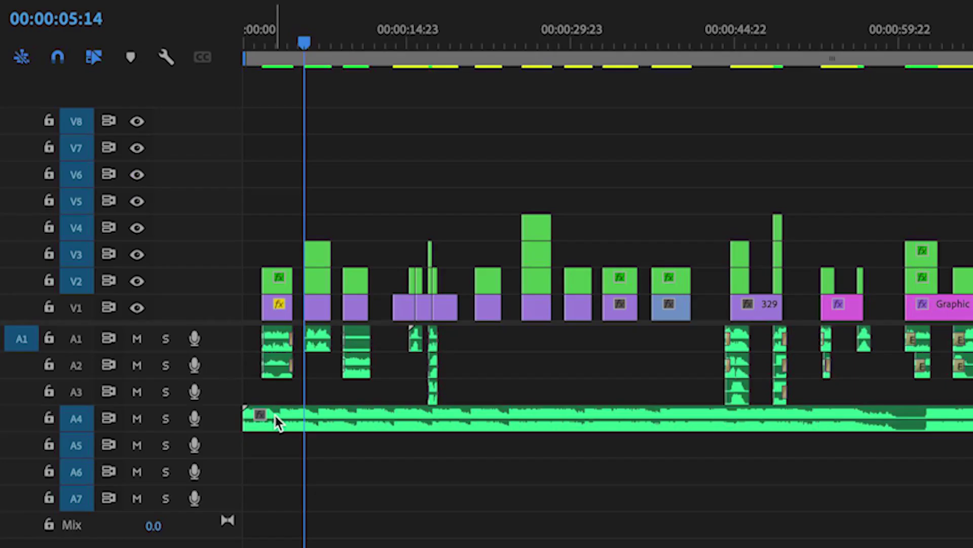
click(275, 417)
key(Delete)
Add the Epic World ELEMENTS Big Hits layer starting at 00:00:00:12
drag(294, 44, 251, 35)
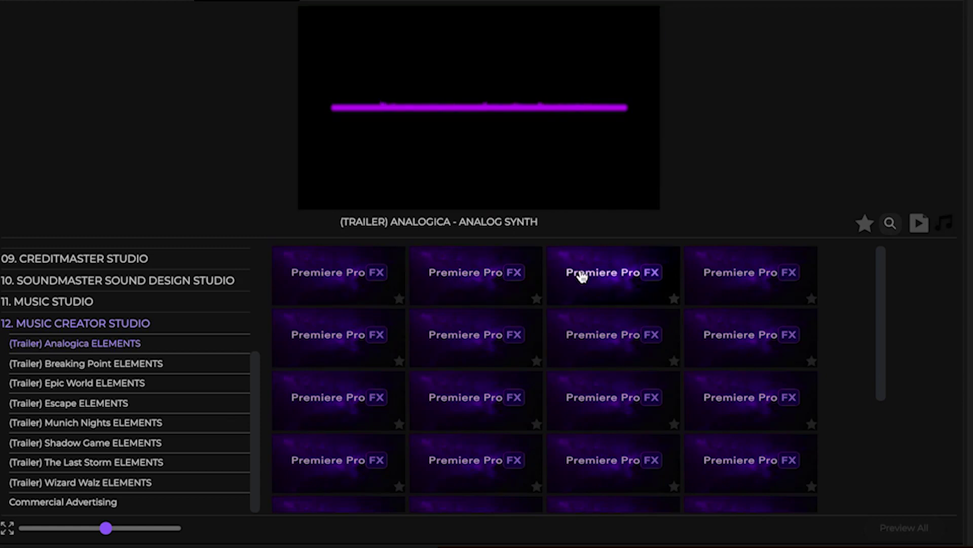
click(87, 384)
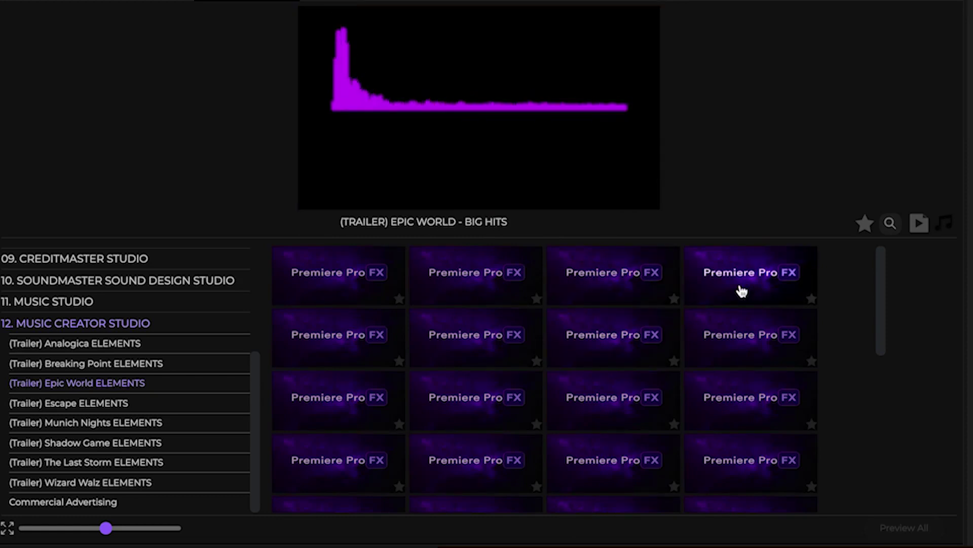
double_click(741, 291)
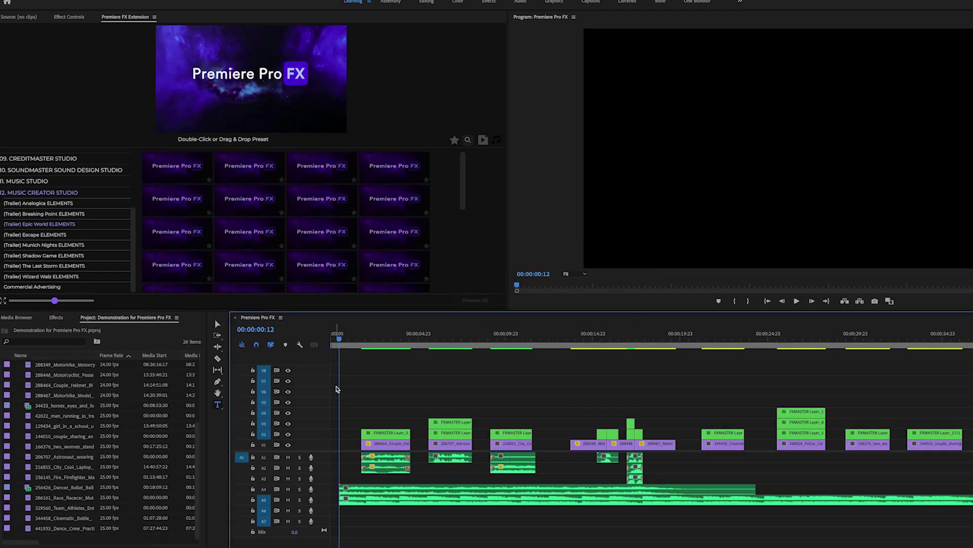
mouse_move(314, 271)
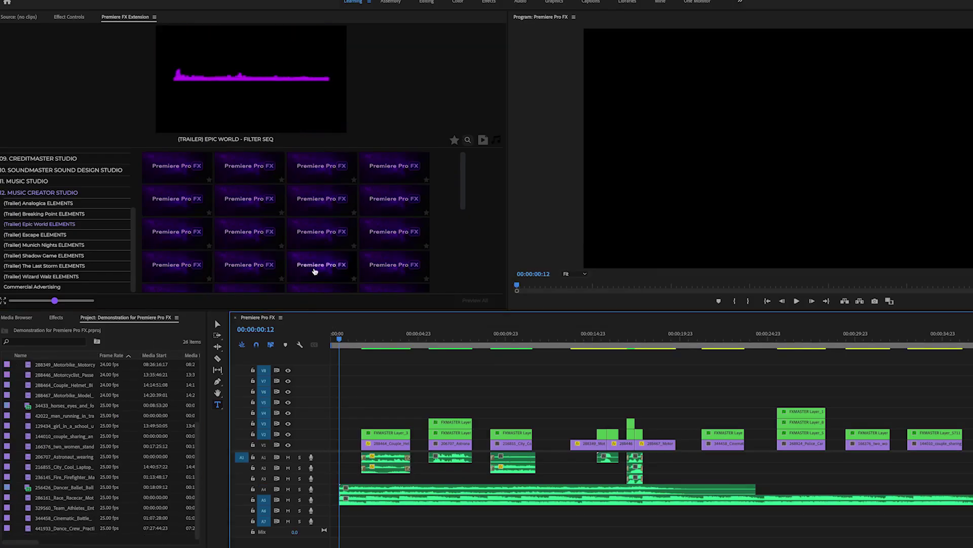
scroll(314, 266, down, 1)
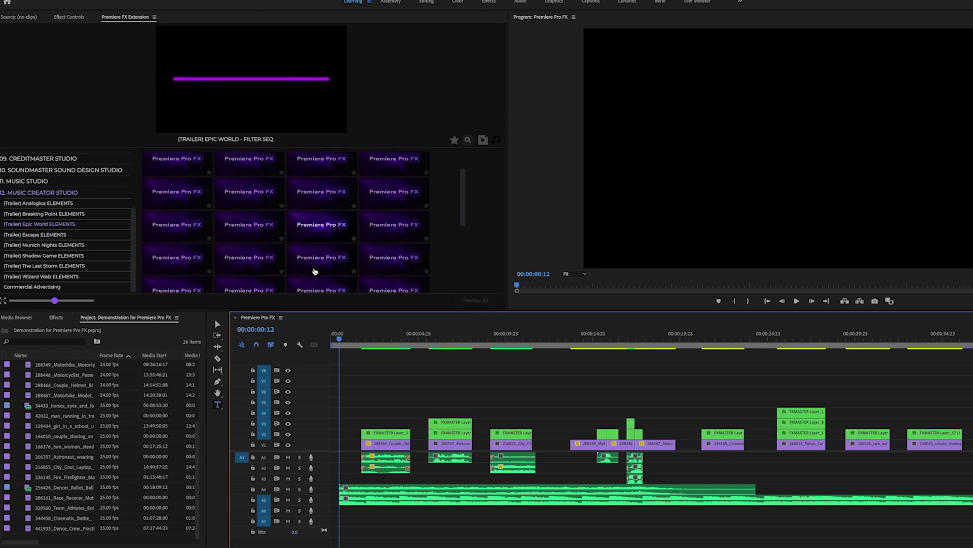
Stack another Epic World ELEMENTS preset with Big Hits and play the layered music
double_click(315, 260)
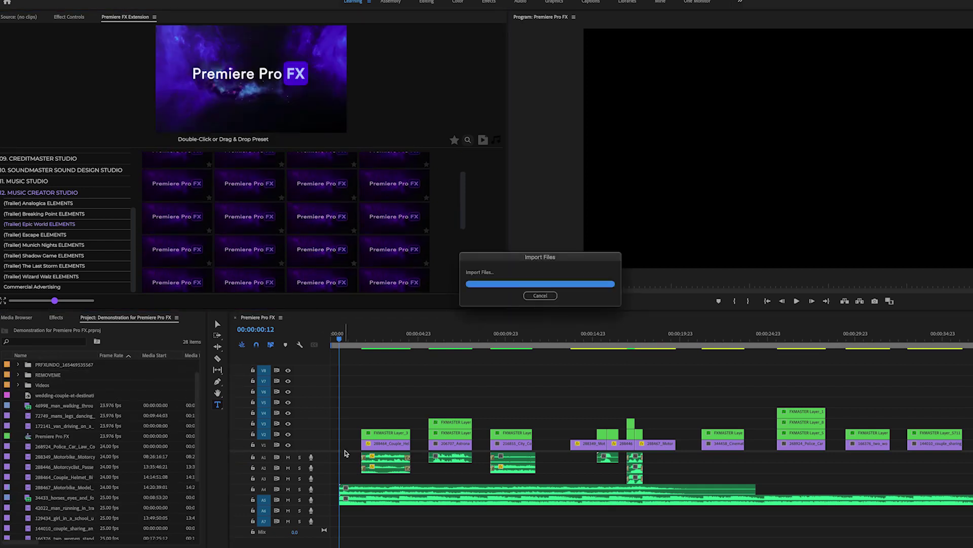
key(space)
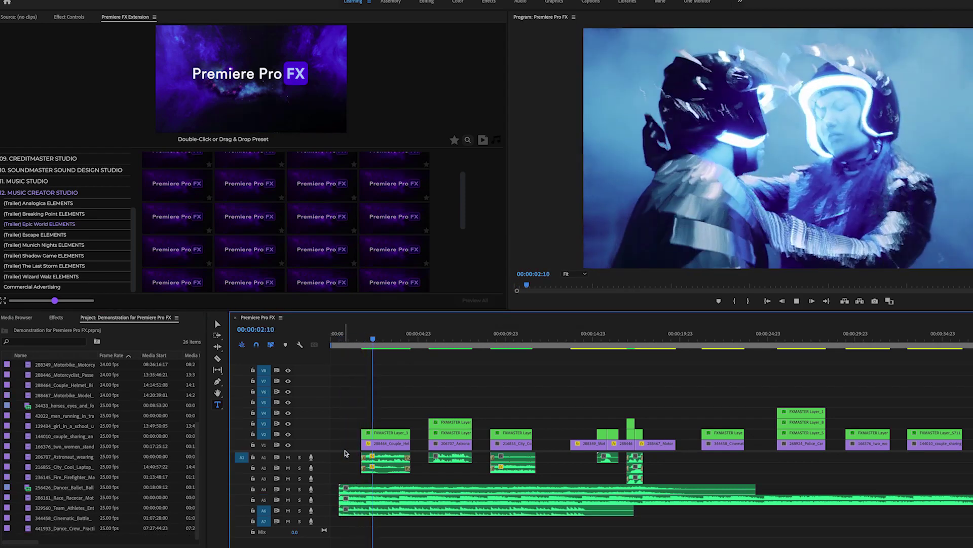